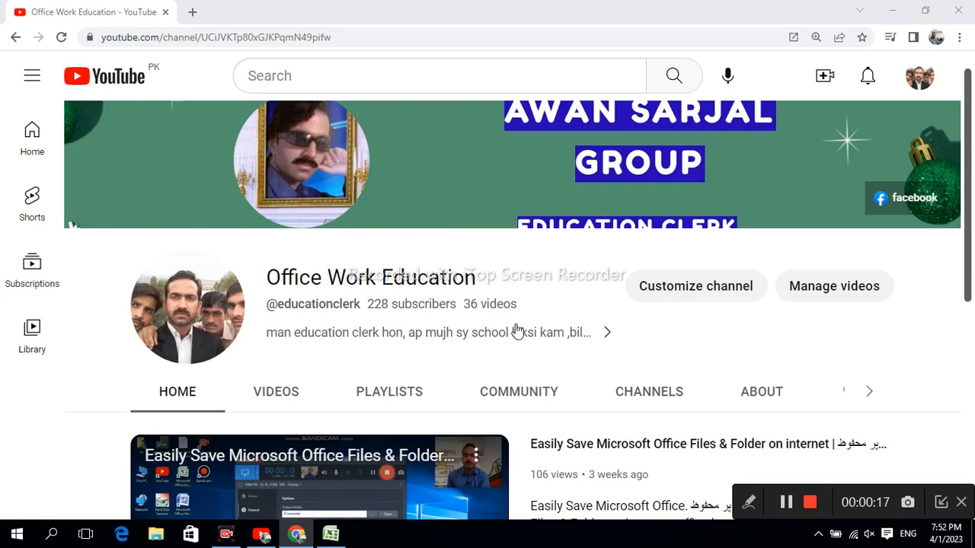
scroll(518, 330, "down", 5)
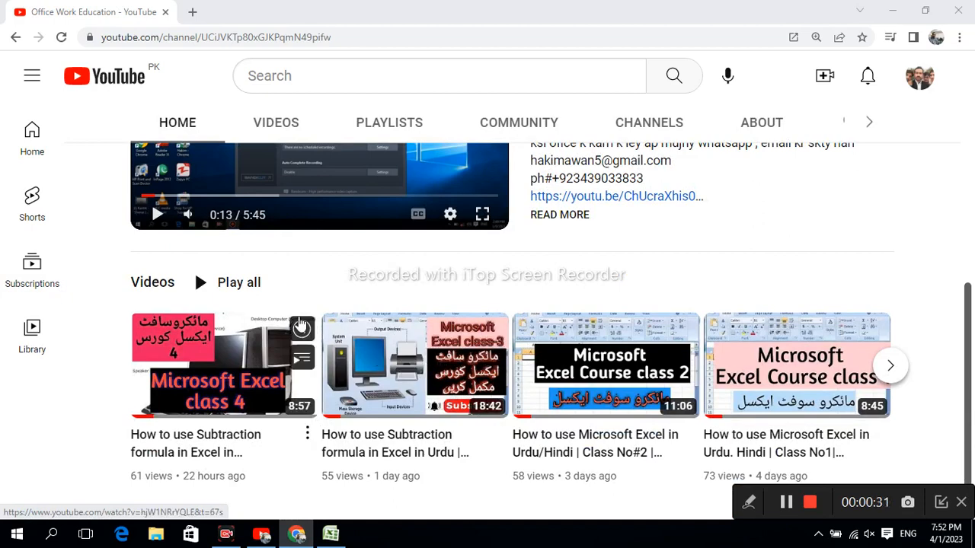
scroll(430, 290, "up", 2)
scroll(429, 289, "up", 1)
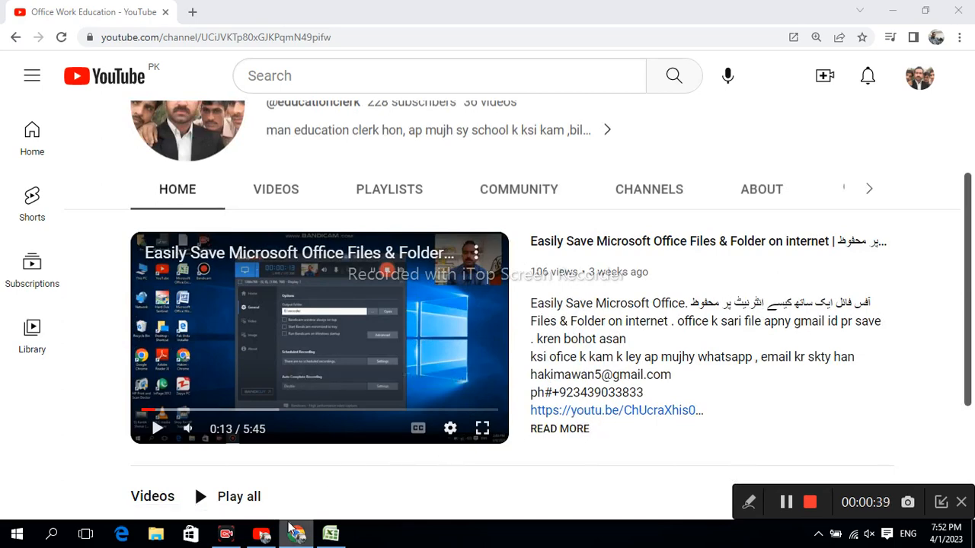
Step: Switch to the blank Excel workbook and merge and center cells A2:E2
left_click(335, 537)
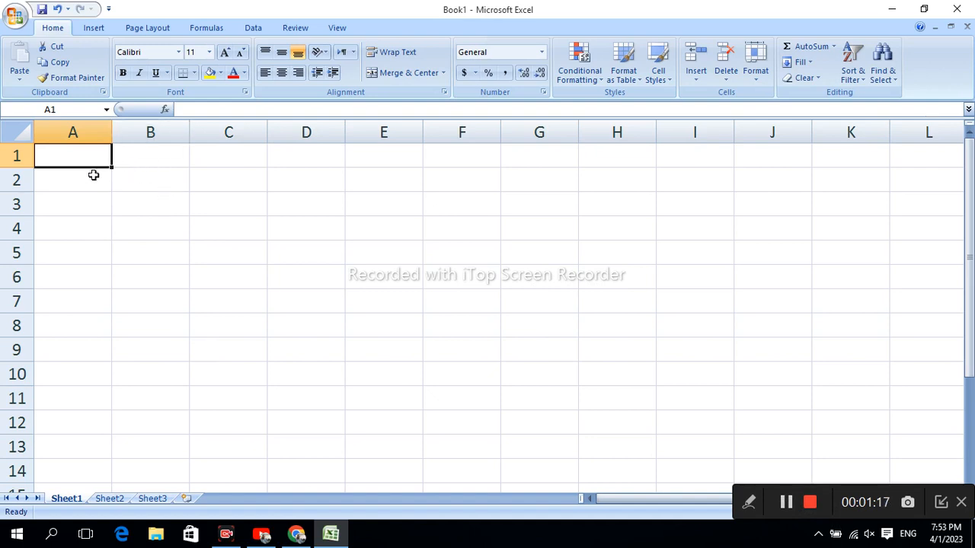
left_click_drag(104, 176, 355, 177)
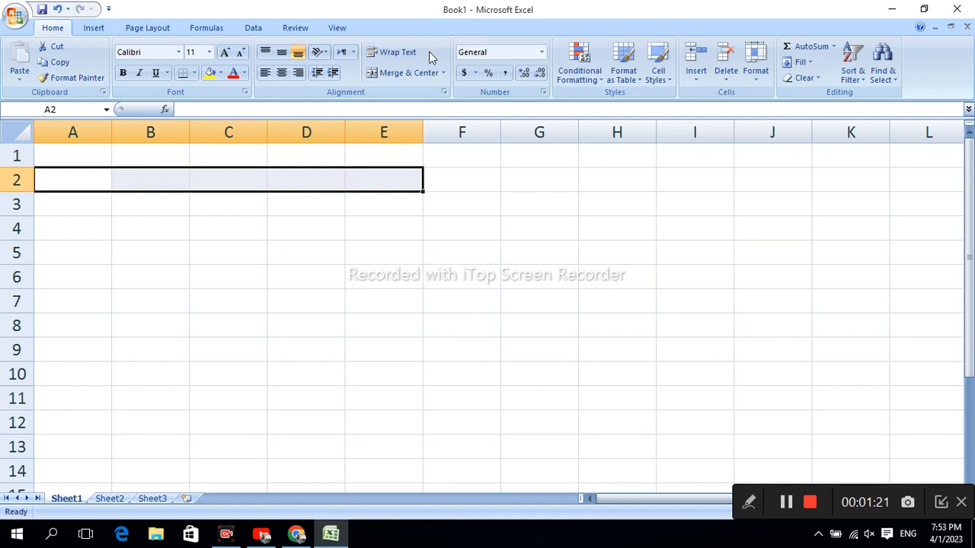
left_click(384, 75)
Step: Enter the heading "PUNJAB COLLGE ADMISION FEE" in the merged cell A2
double_click(238, 175)
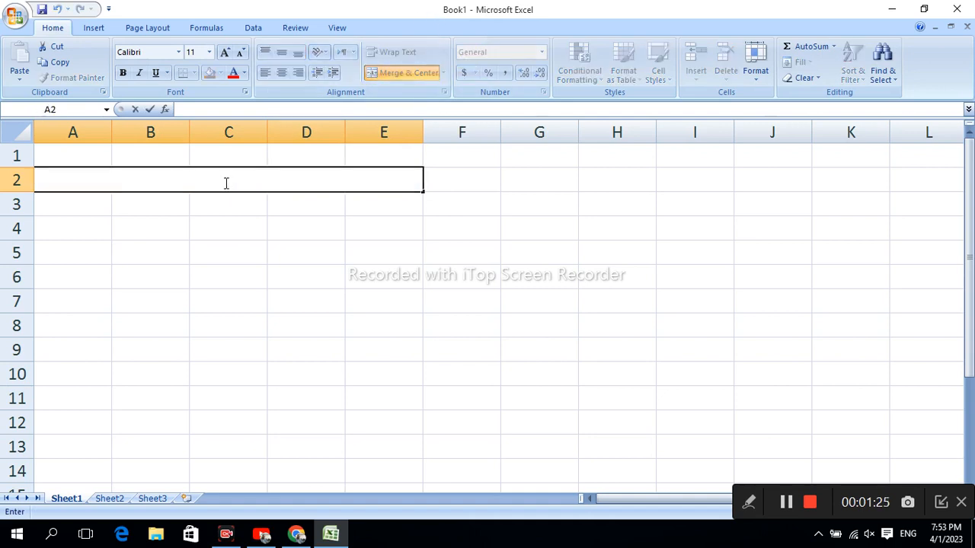
type("PUNJAB C")
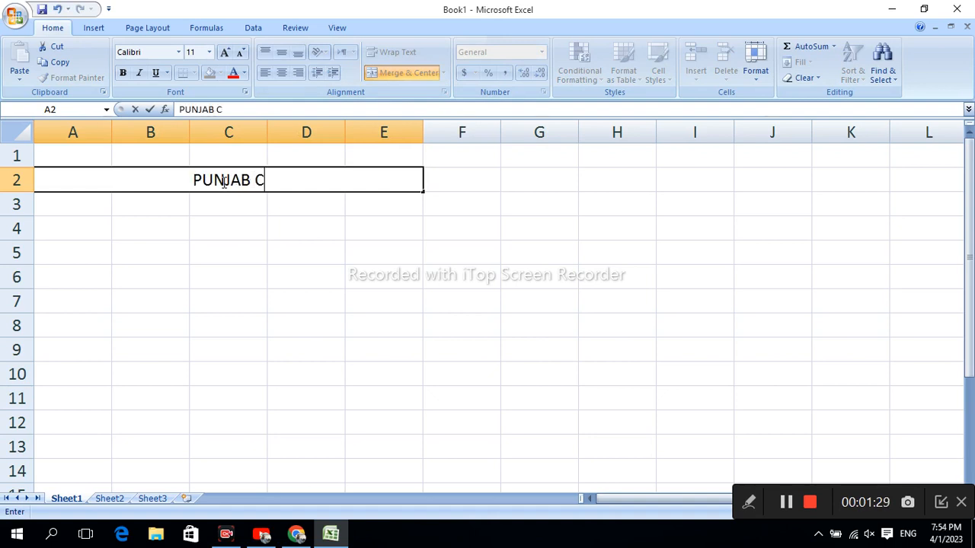
type("OLLGE ")
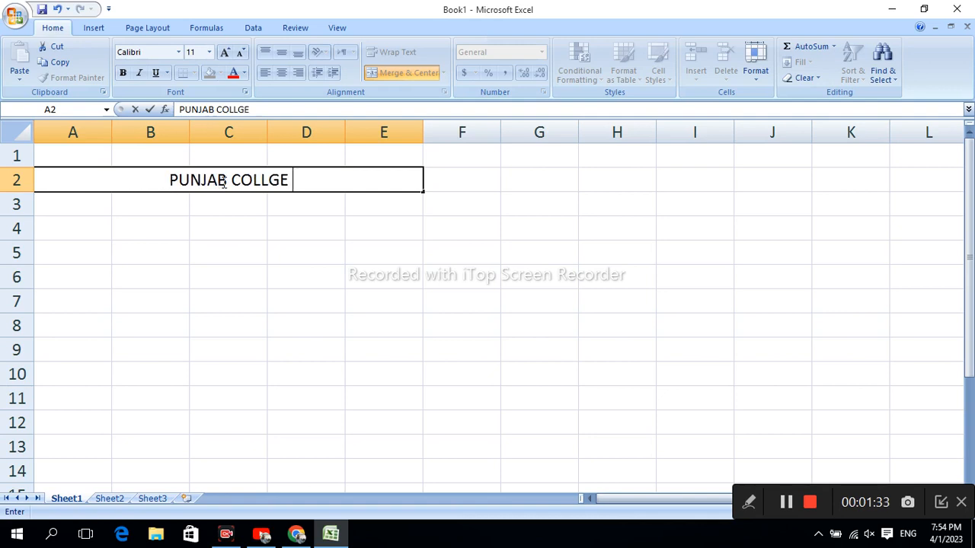
type("ADM")
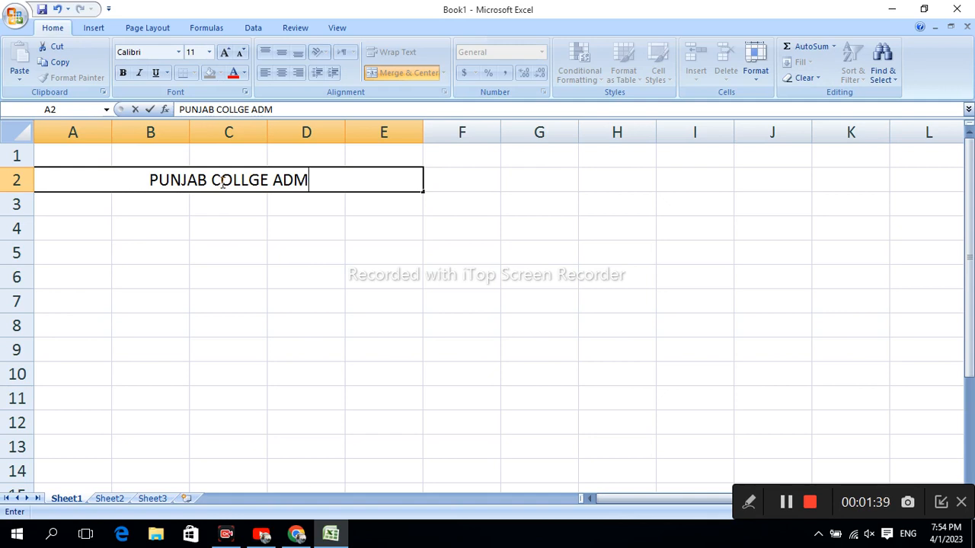
type("I")
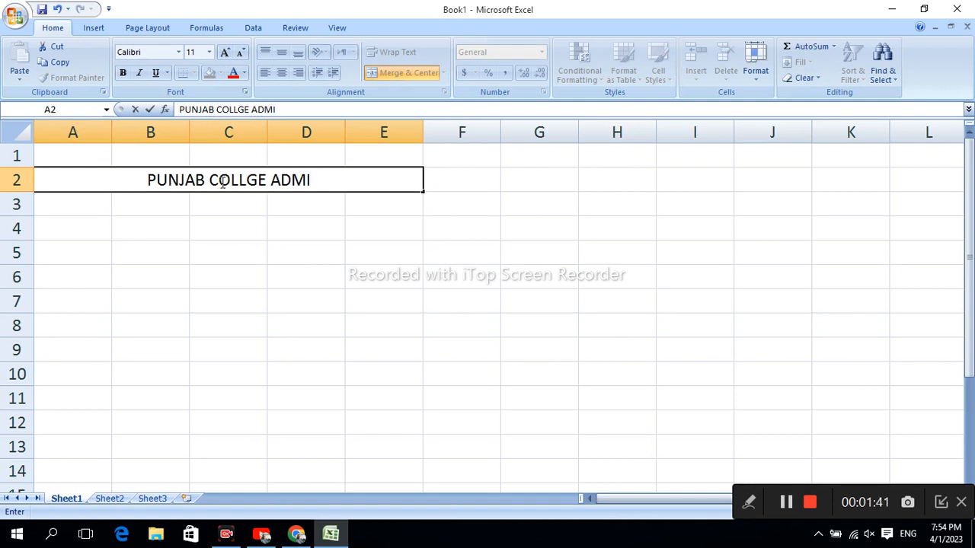
type("SION F")
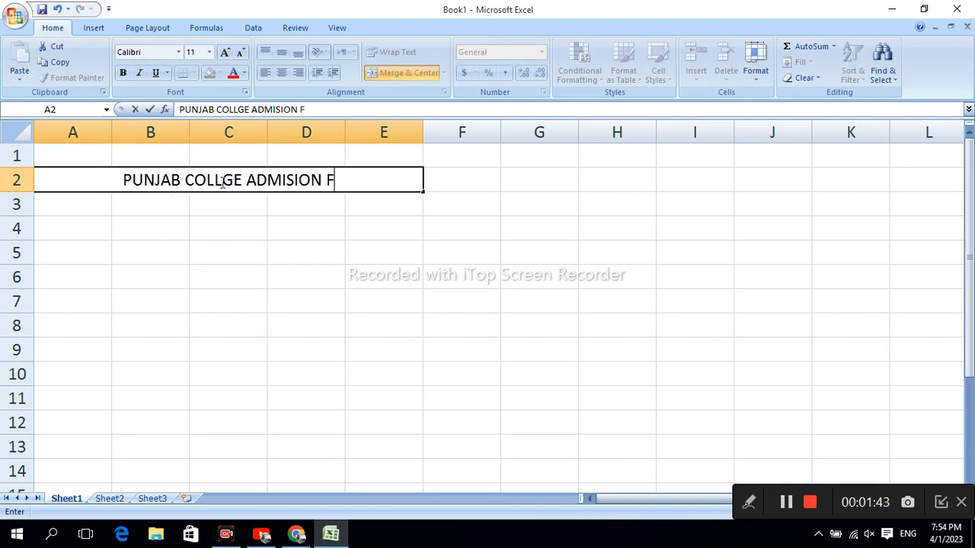
type("EE")
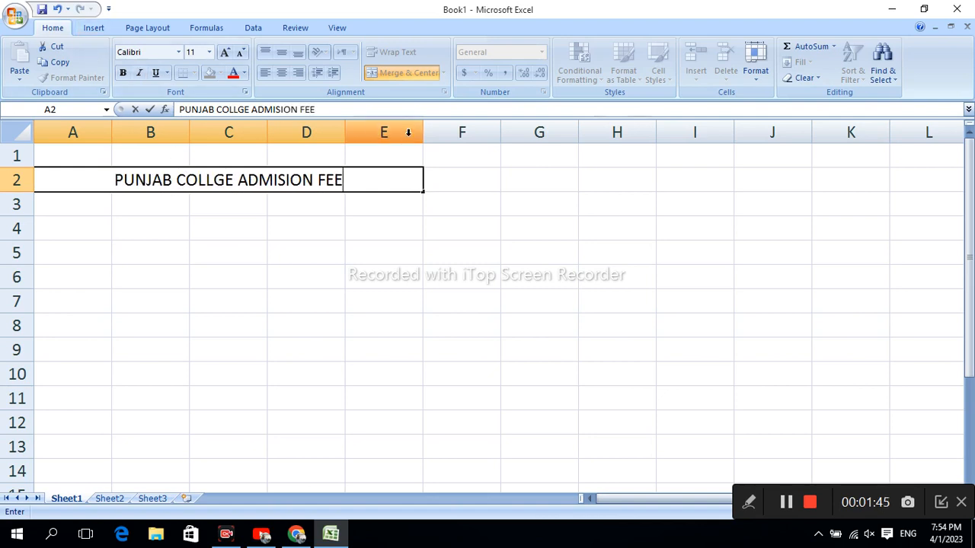
Step: Make the whole heading text in the merged cell A2 bold and standard red
left_click_drag(348, 178, 105, 185)
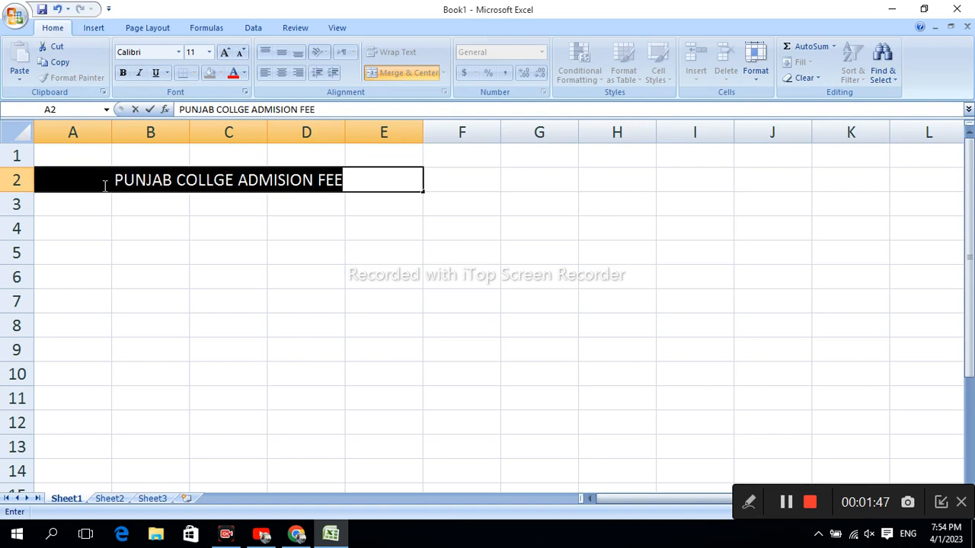
left_click(123, 73)
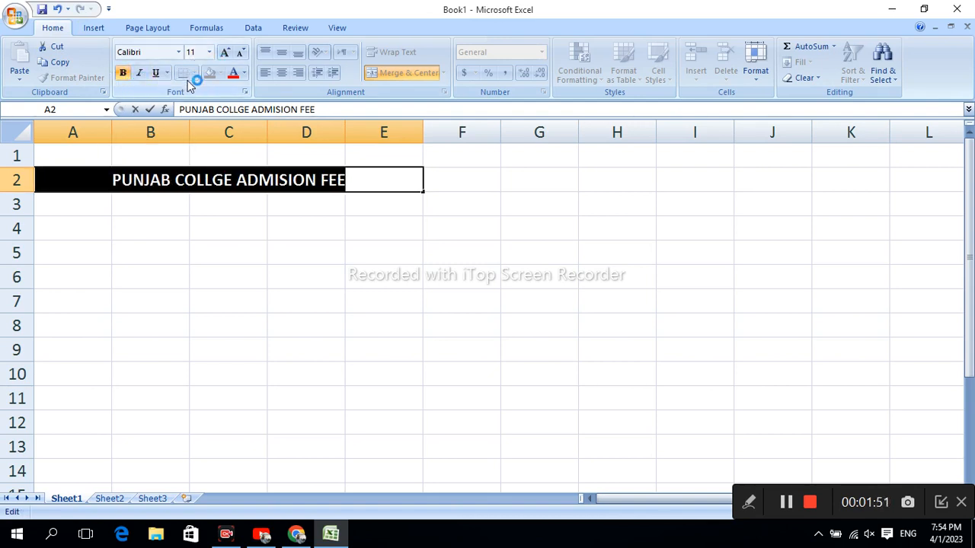
left_click(244, 74)
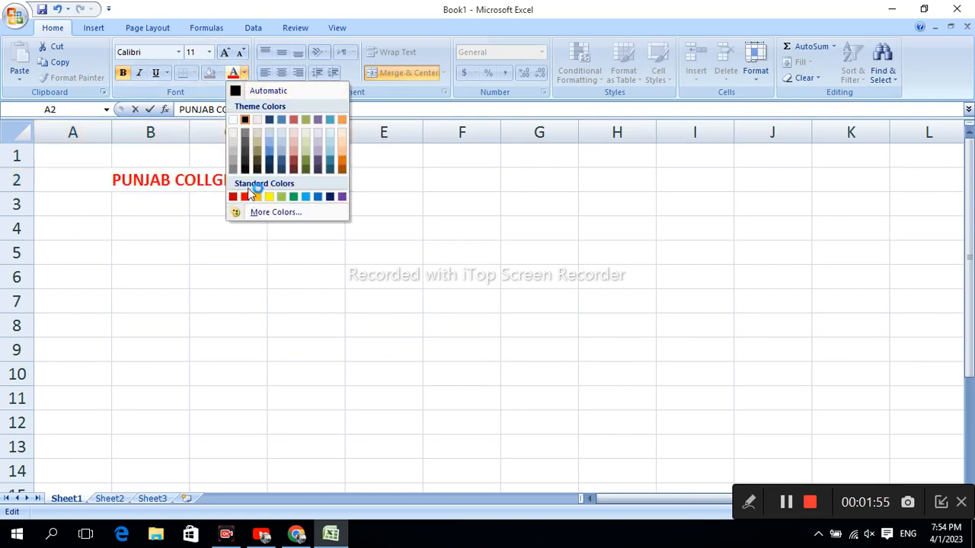
left_click(245, 197)
left_click(274, 256)
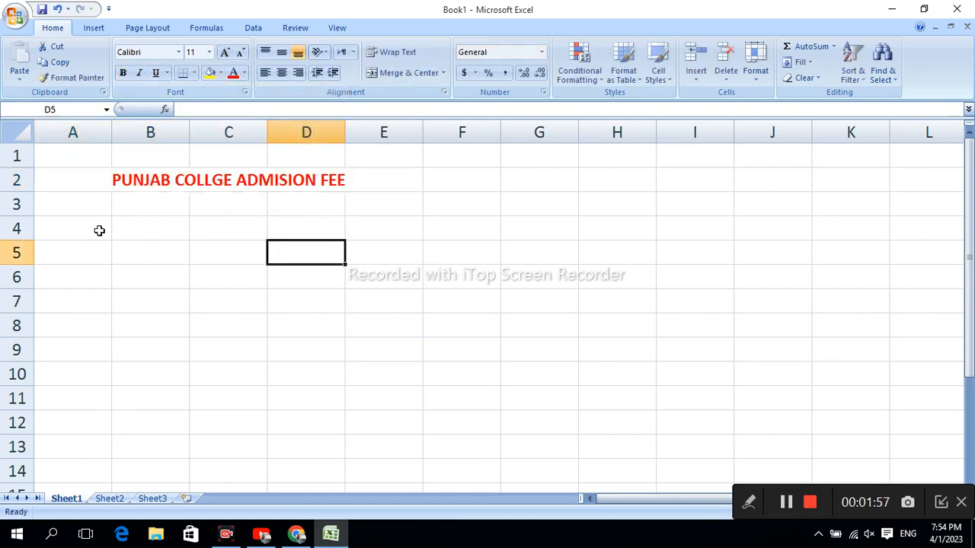
left_click(69, 207)
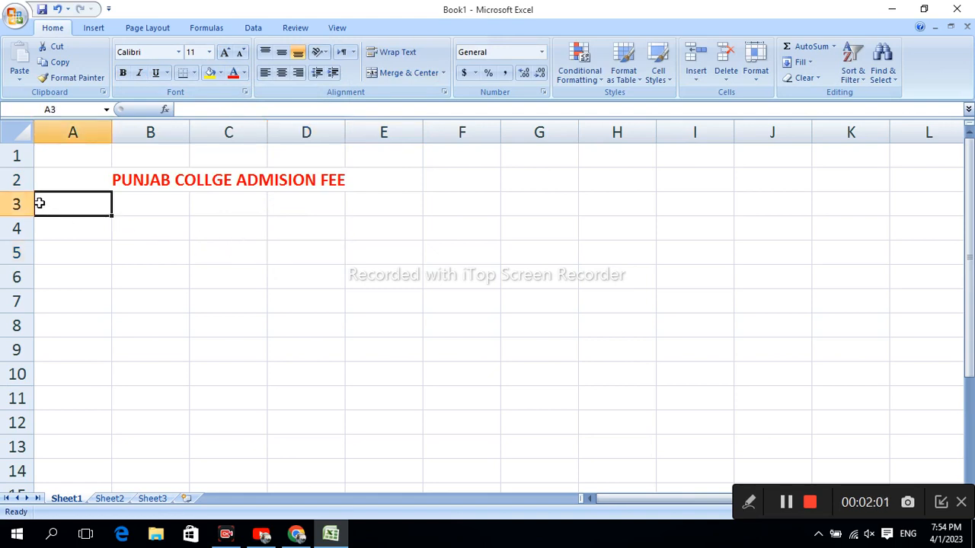
type("SR")
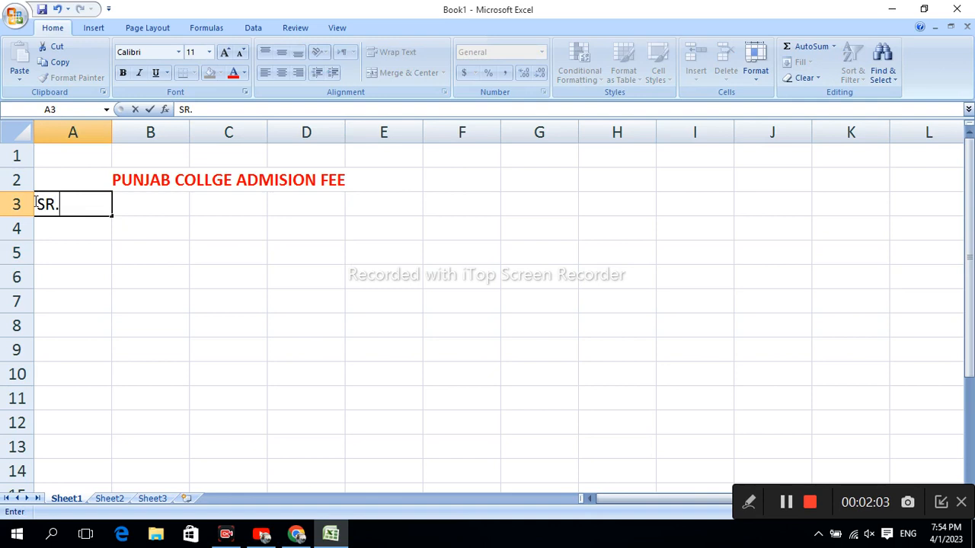
type(".")
key("Tab")
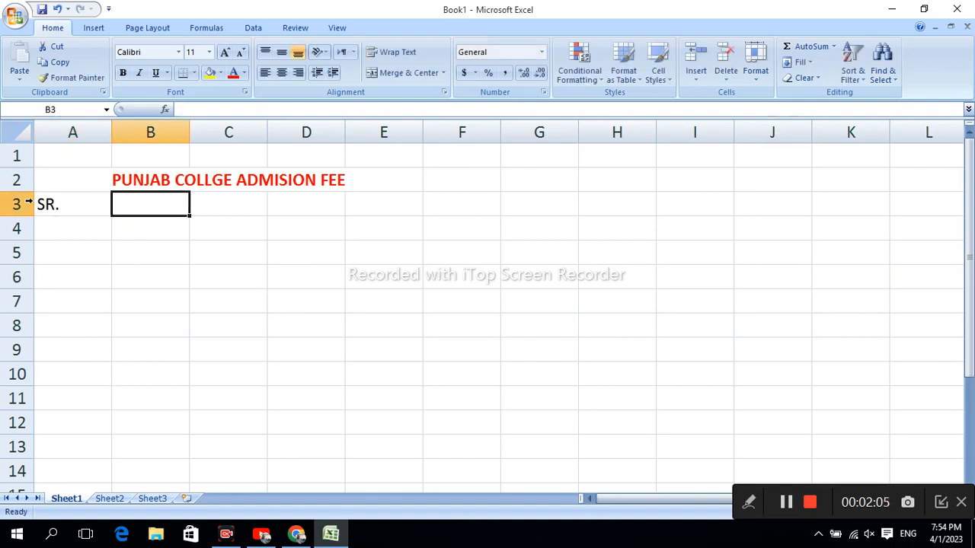
key("BackSpace")
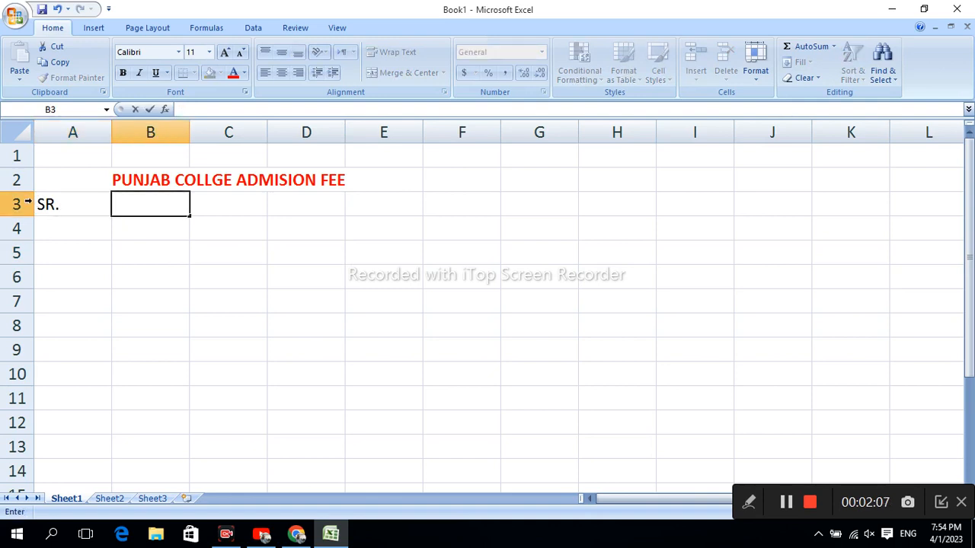
double_click(72, 203)
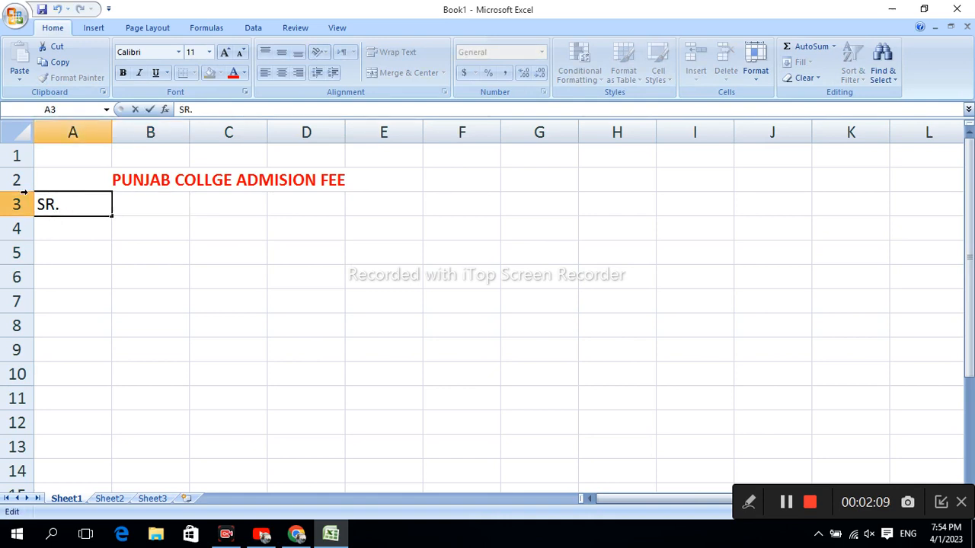
key("BackSpace")
key("BackSpace")
key("Tab")
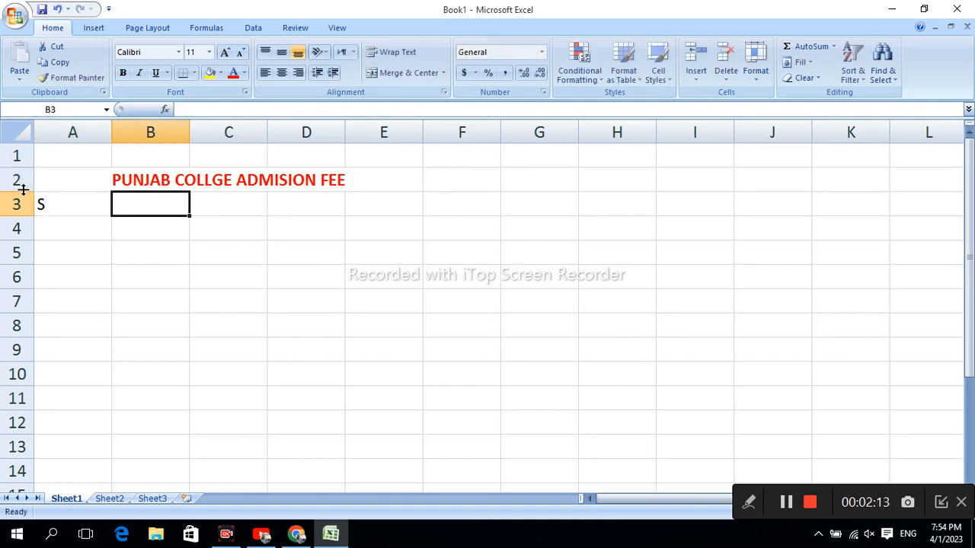
Step: Enter the column headers "Sr.No" in A3 and "Name" in B3
left_click(69, 200)
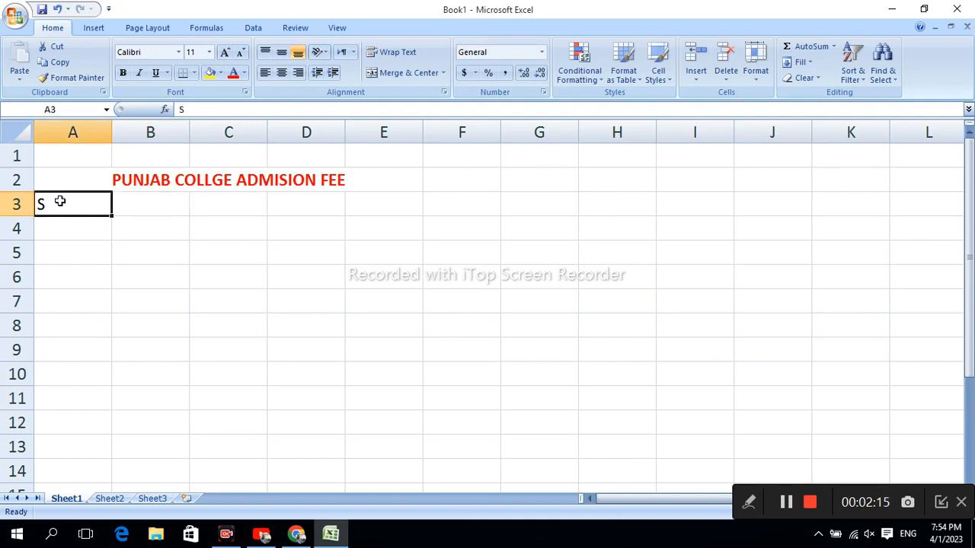
type("r")
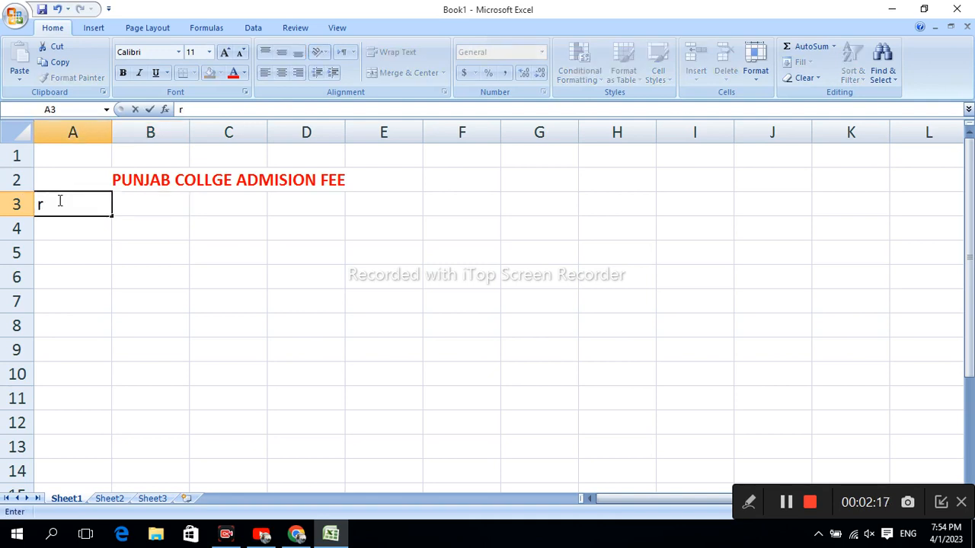
type(".No")
key("BackSpace")
key("BackSpace")
key("BackSpace")
key("BackSpace")
type("Sr.No")
key("Tab")
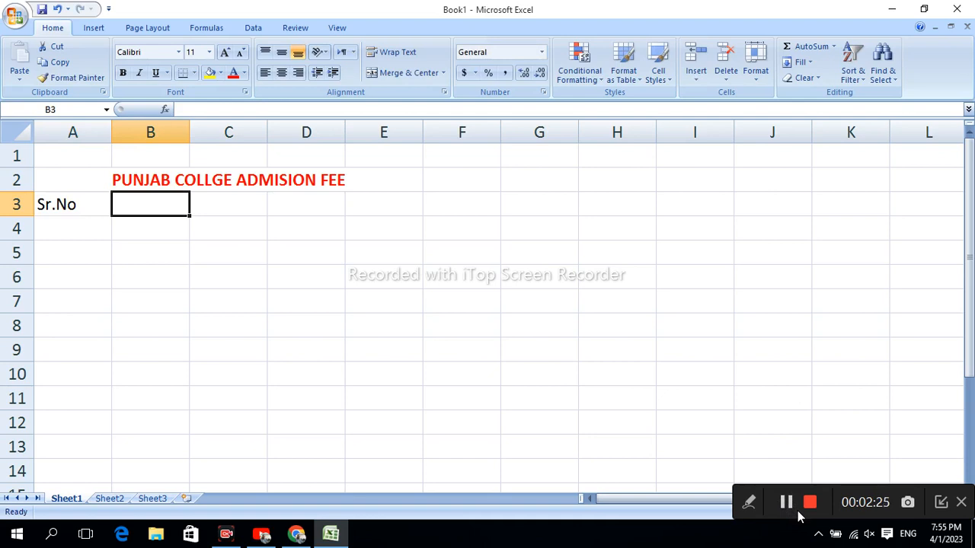
type("Name")
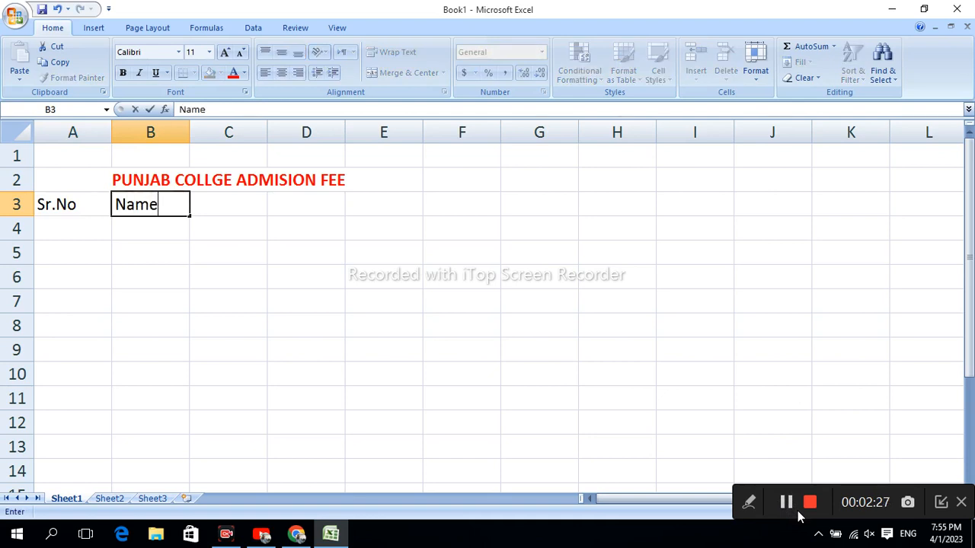
Step: Enter the header "Father Name" in C3 and autofit the width of column C
left_click(234, 206)
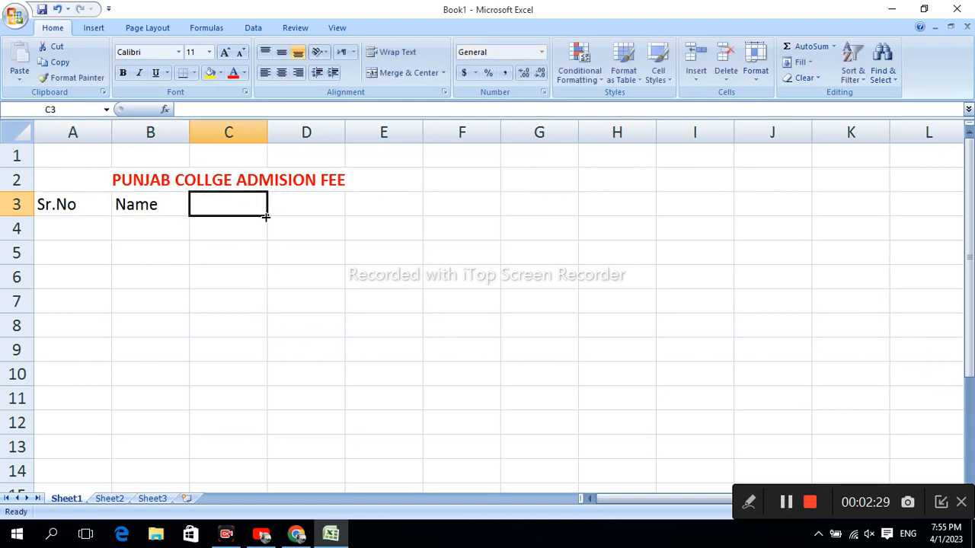
type("Father")
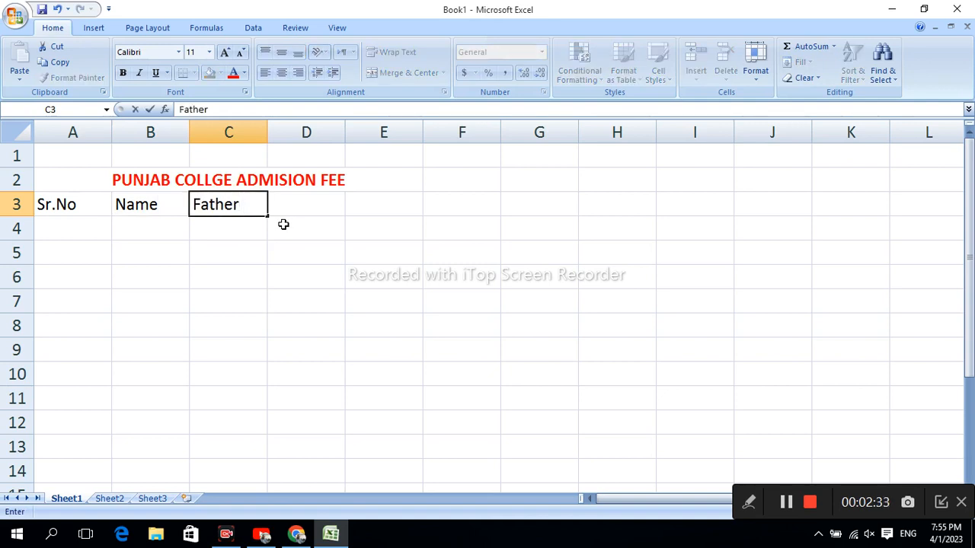
type(" Name")
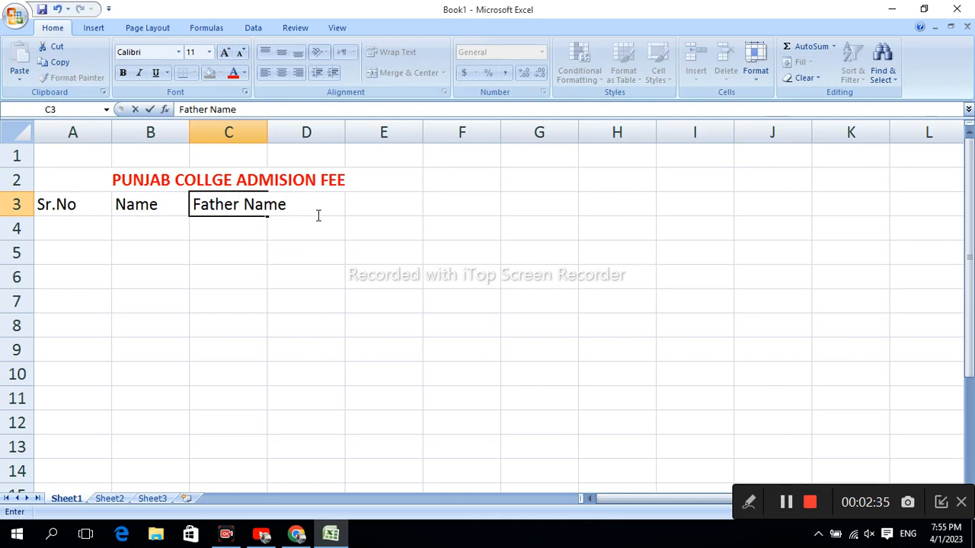
left_click(272, 267)
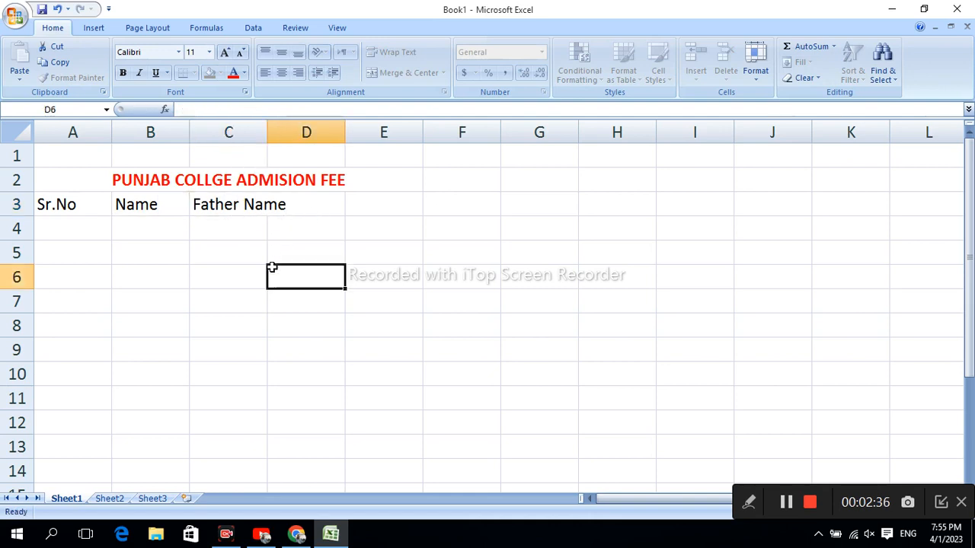
double_click(271, 134)
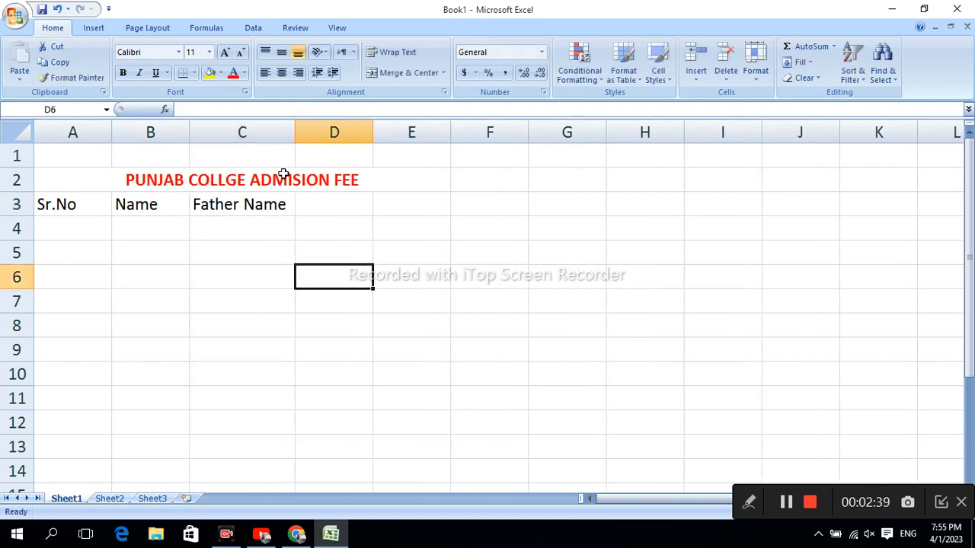
Step: Enter the column headers "Class" in D3 and "Fee .t.Package" in E3
left_click(316, 205)
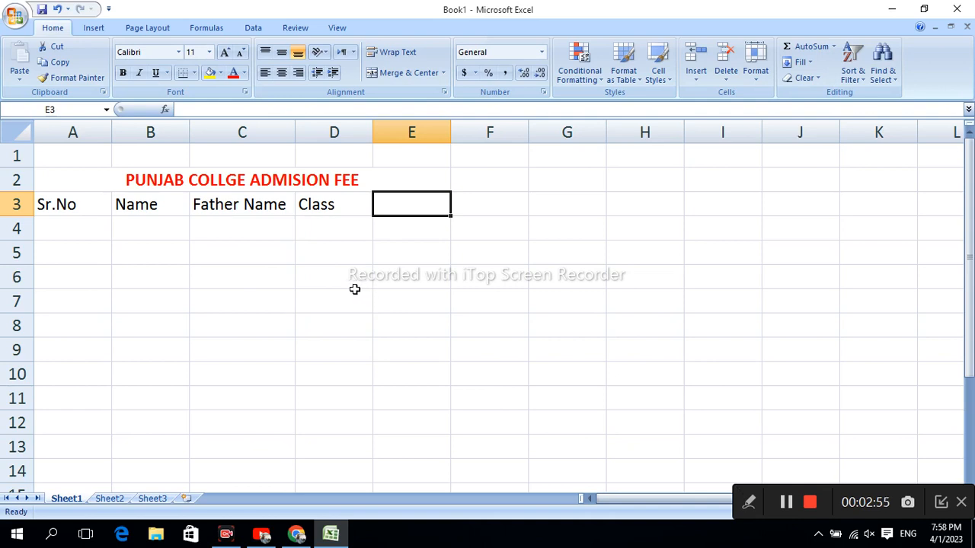
type("F")
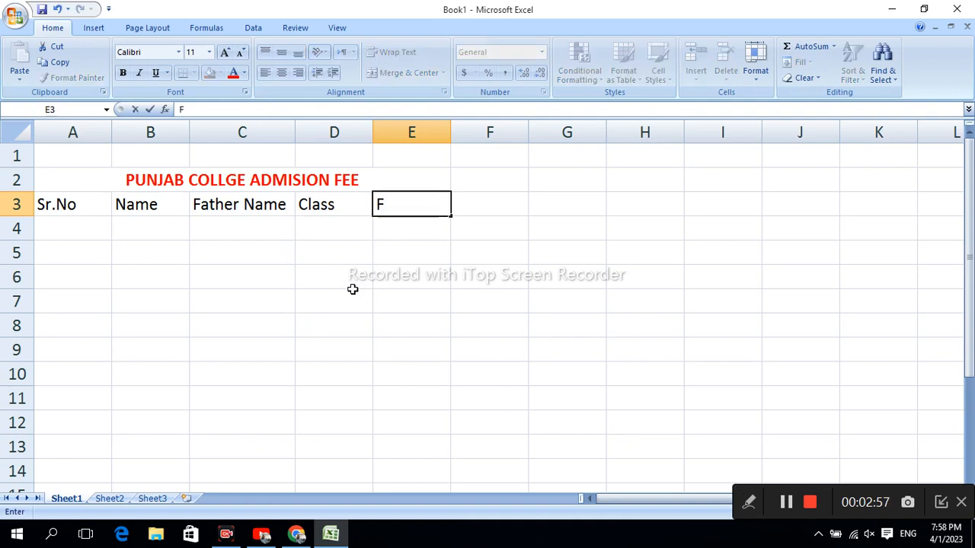
type("ee .t")
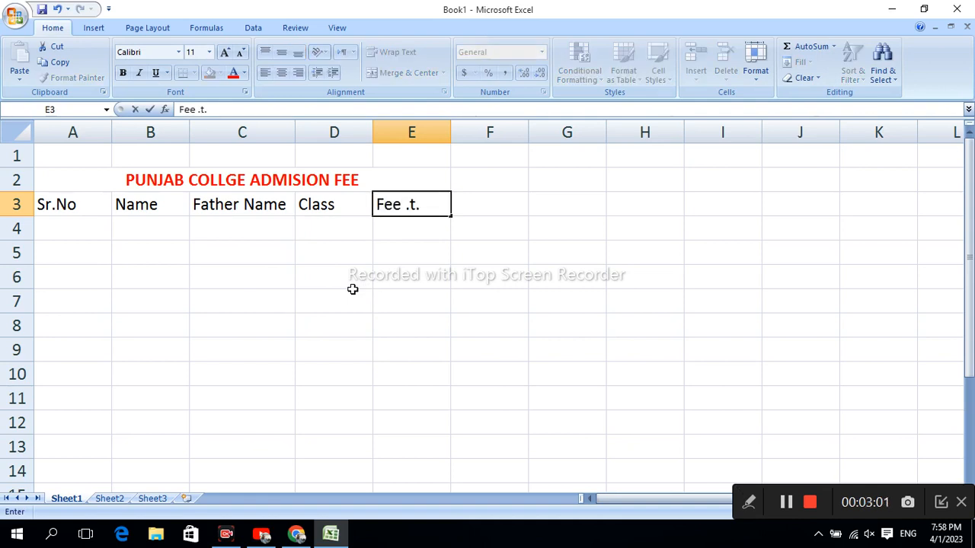
type(".Pak")
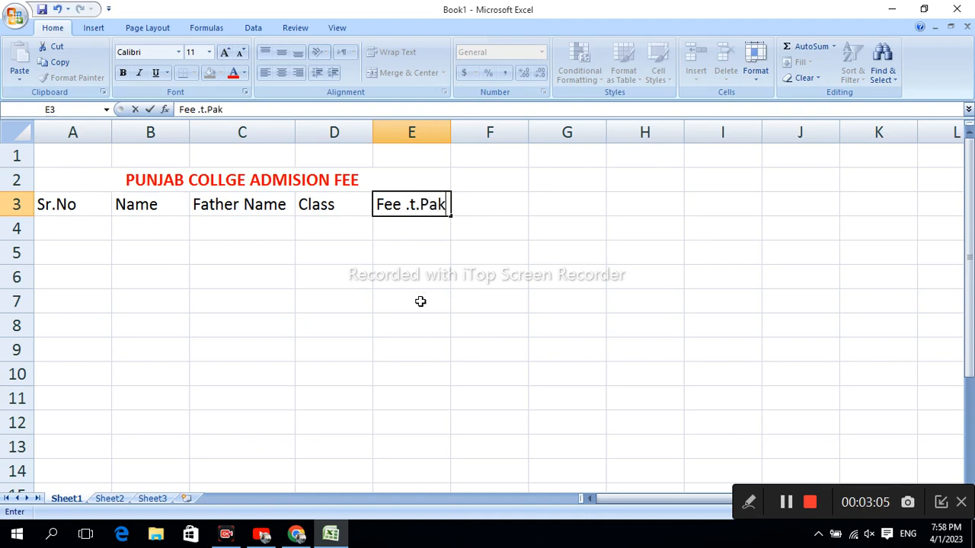
key("BackSpace")
type("ckage")
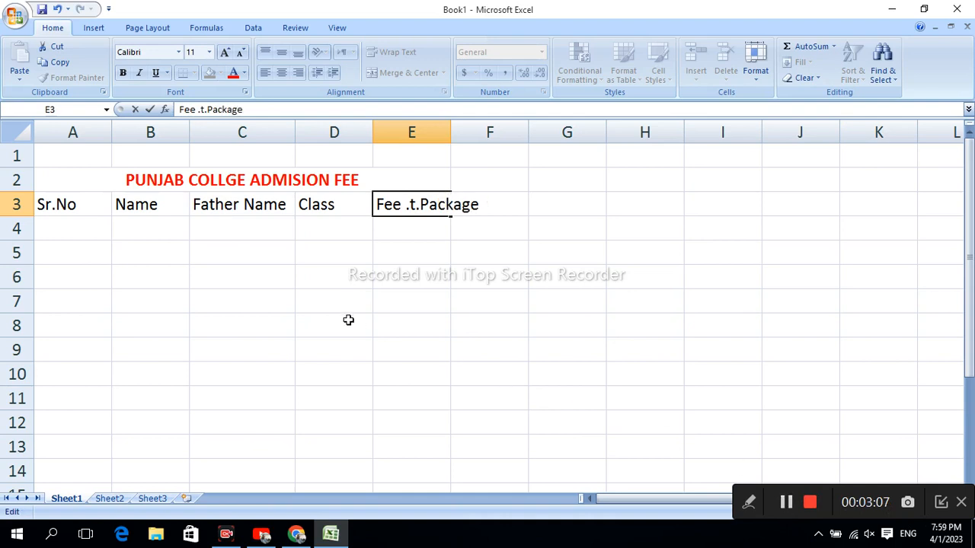
Step: Autofit the width of column E and enter the header "Pr.Month" in F3
left_click(450, 133)
double_click(450, 133)
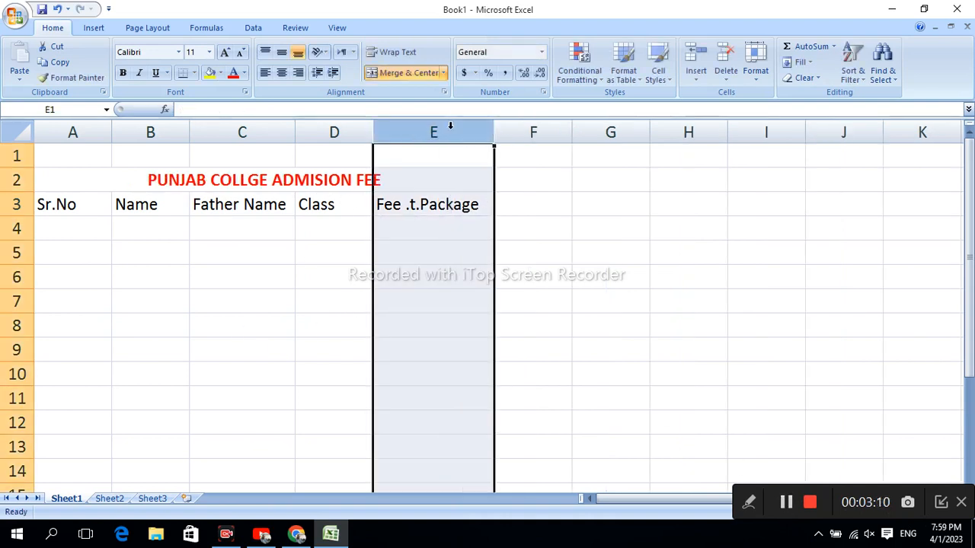
left_click(532, 200)
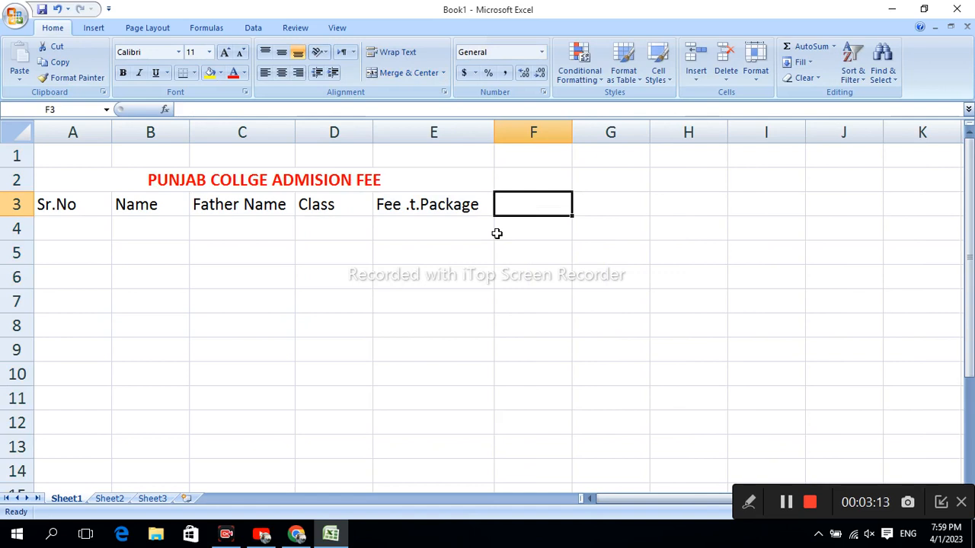
type("pr")
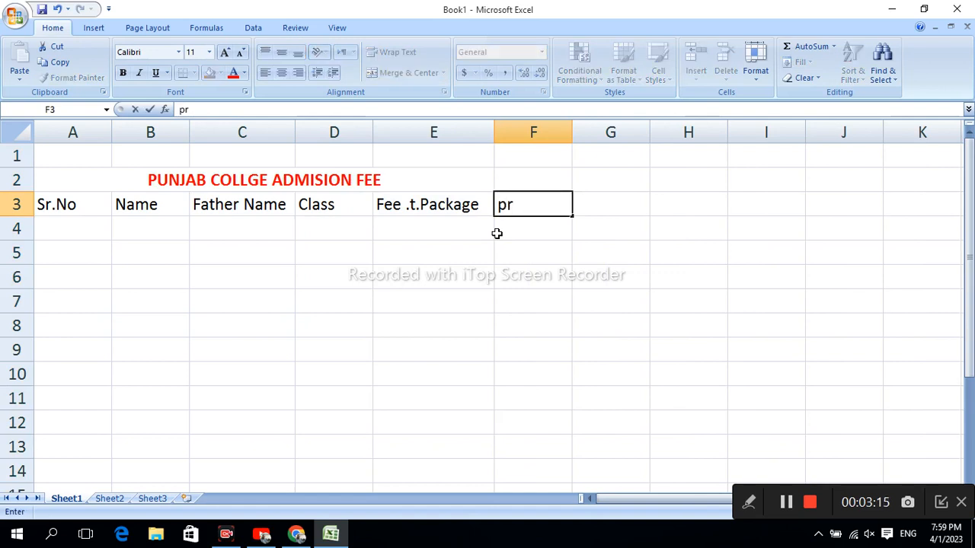
key("BackSpace")
key("BackSpace")
type("Pr.Mo")
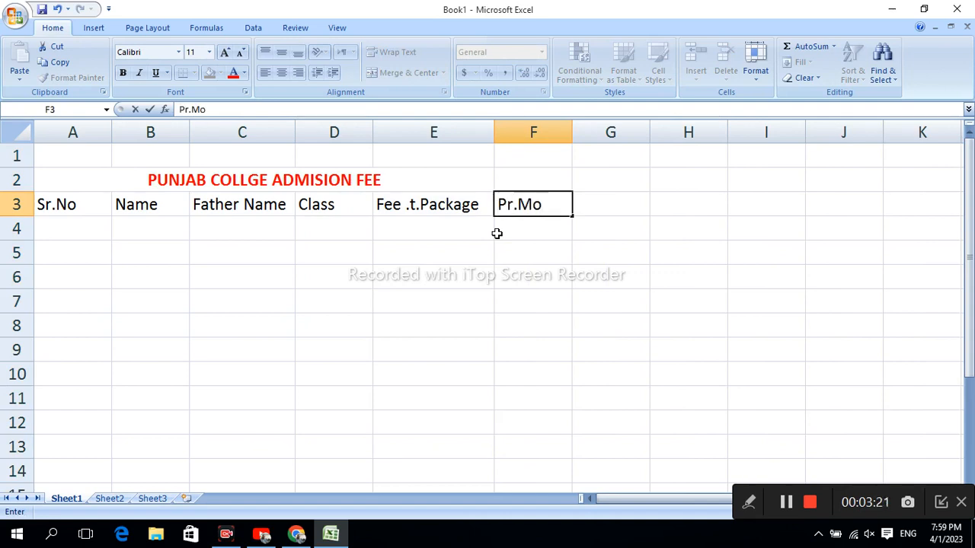
type("nth")
Step: Enter serial numbers 1 and 2 in A4 and A5 and fill the series down to 5 in A8
left_click(76, 243)
left_click(81, 234)
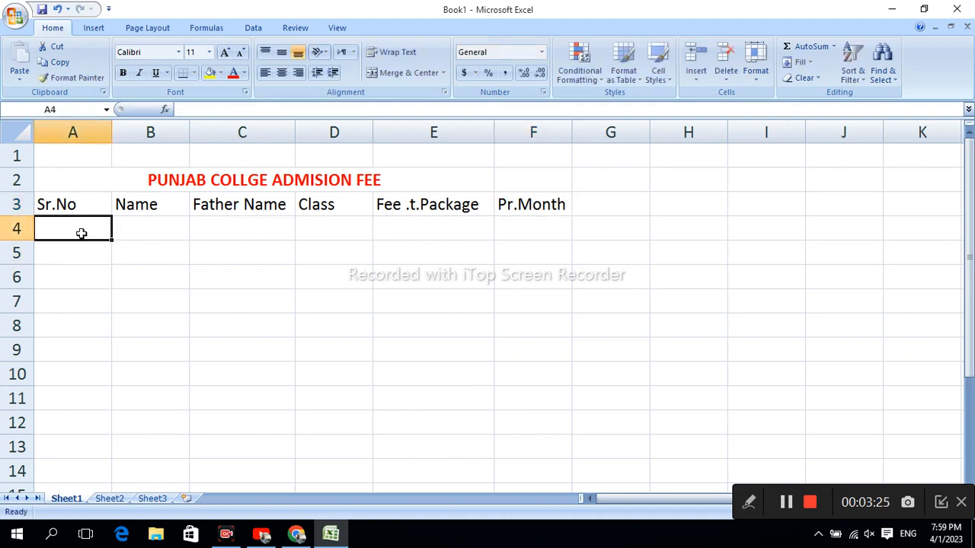
type("1")
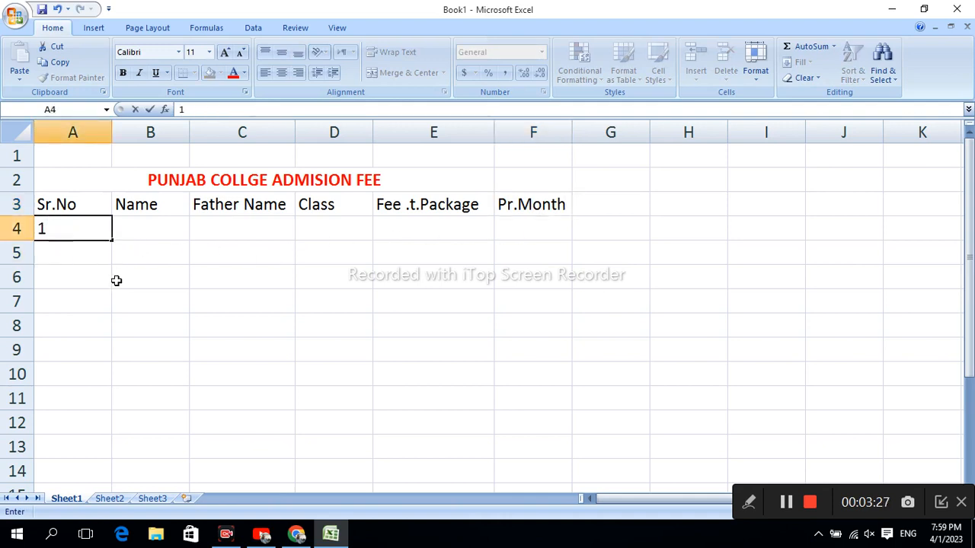
left_click(72, 255)
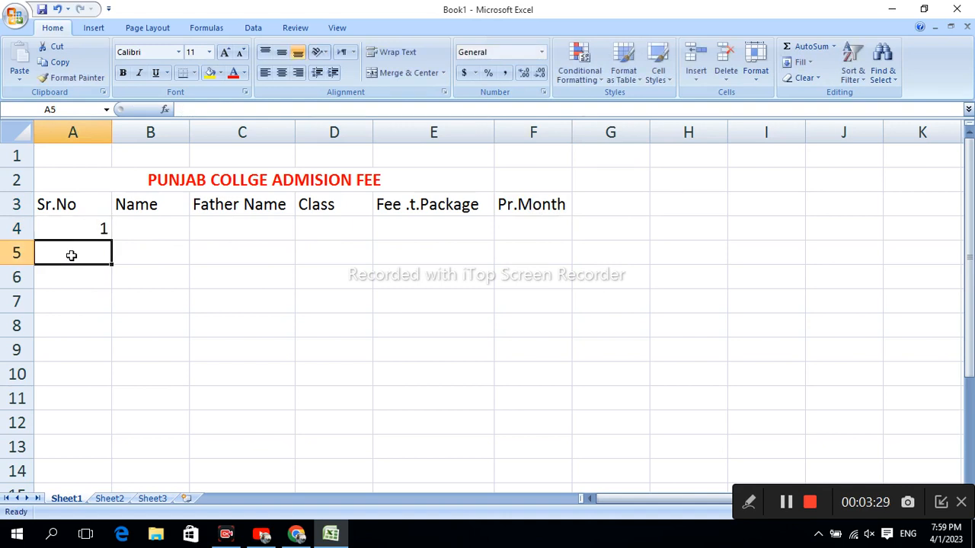
type("2")
left_click_drag(92, 232, 120, 329)
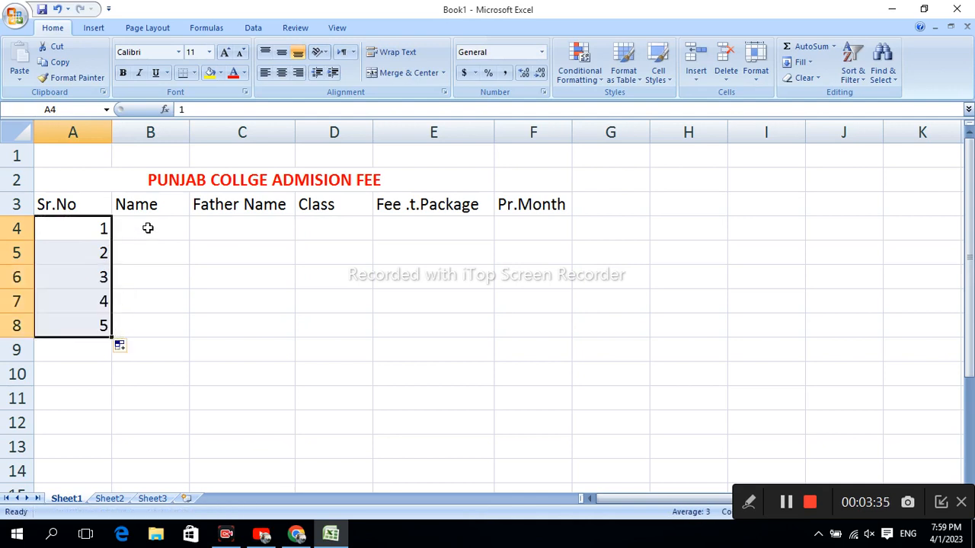
Step: Enter the five students' names in B4:B8, each with an initial capital
left_click(149, 232)
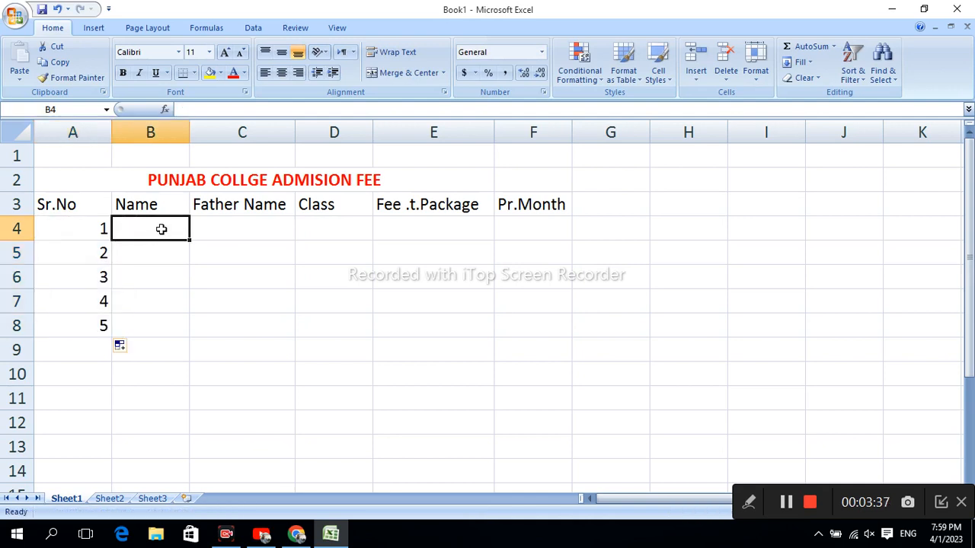
type("ali")
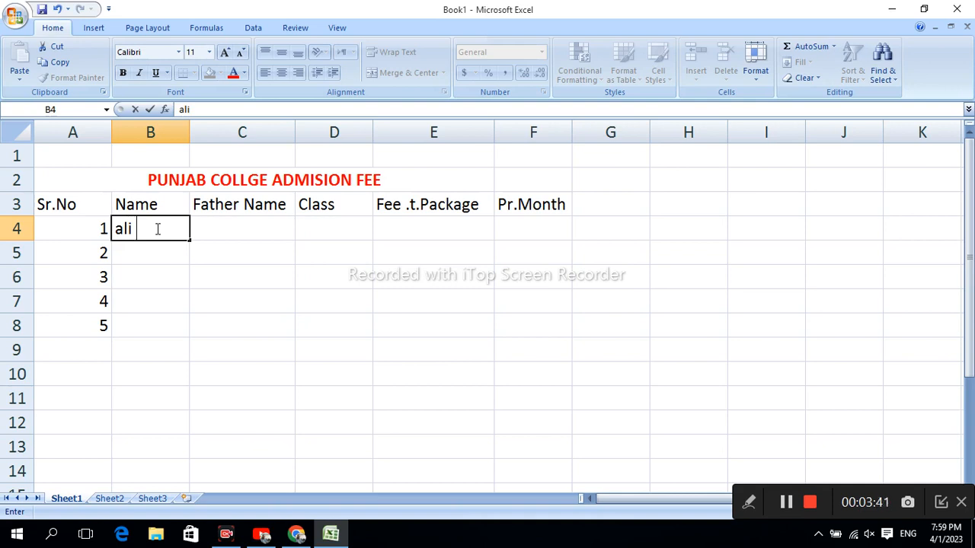
key("BackSpace")
key("BackSpace")
key("BackSpace")
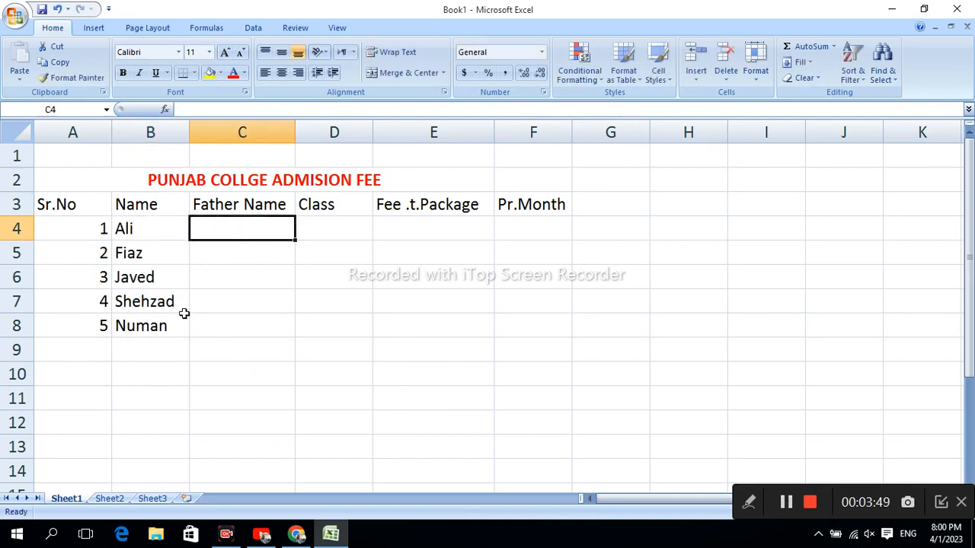
Step: Centre the serial numbers in A4:A8 and the student names in B4:B8 horizontally and vertically
left_click_drag(91, 224, 104, 323)
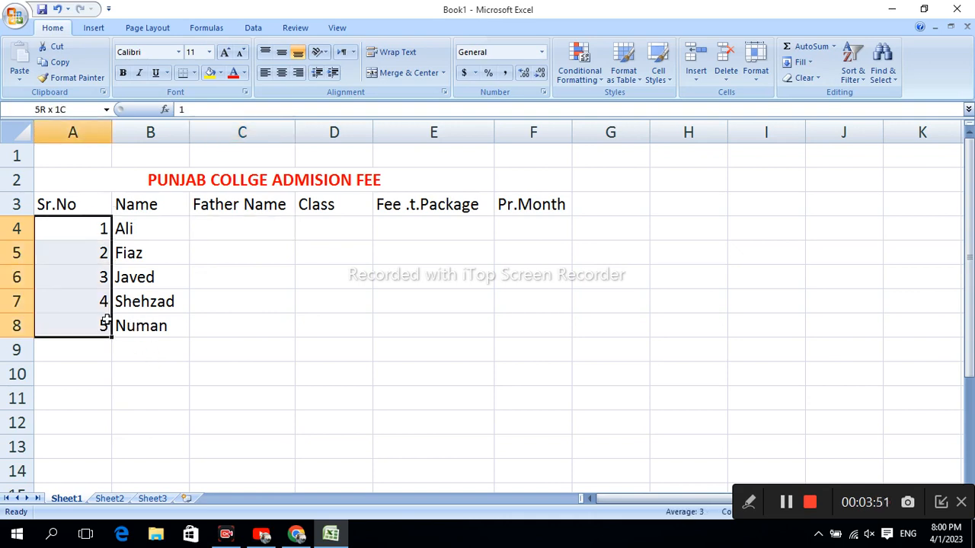
left_click(281, 72)
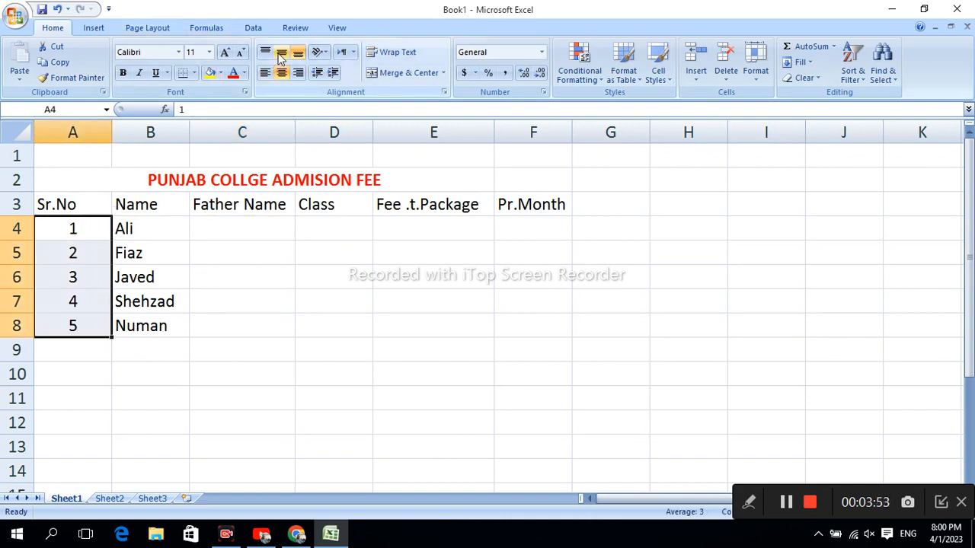
left_click(281, 52)
left_click_drag(131, 233, 163, 327)
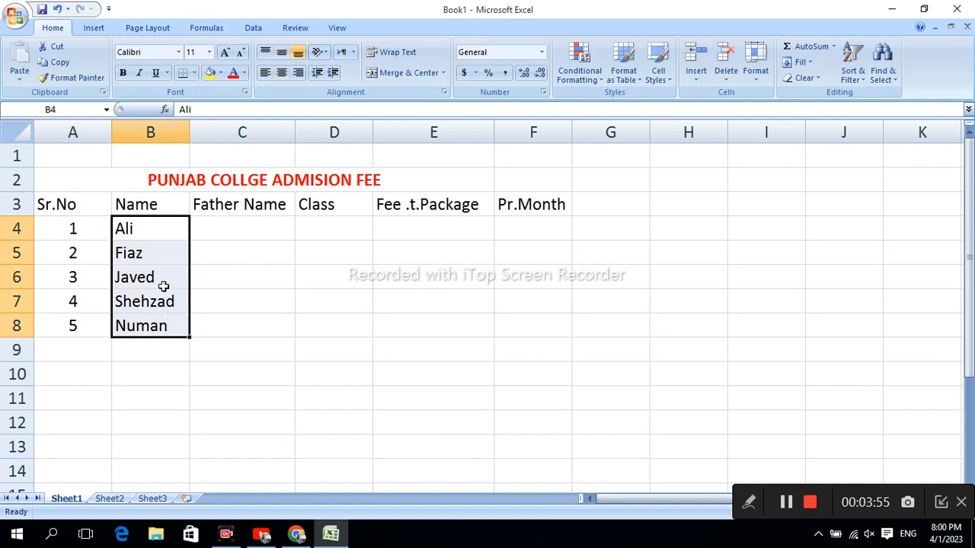
left_click(281, 73)
left_click(281, 52)
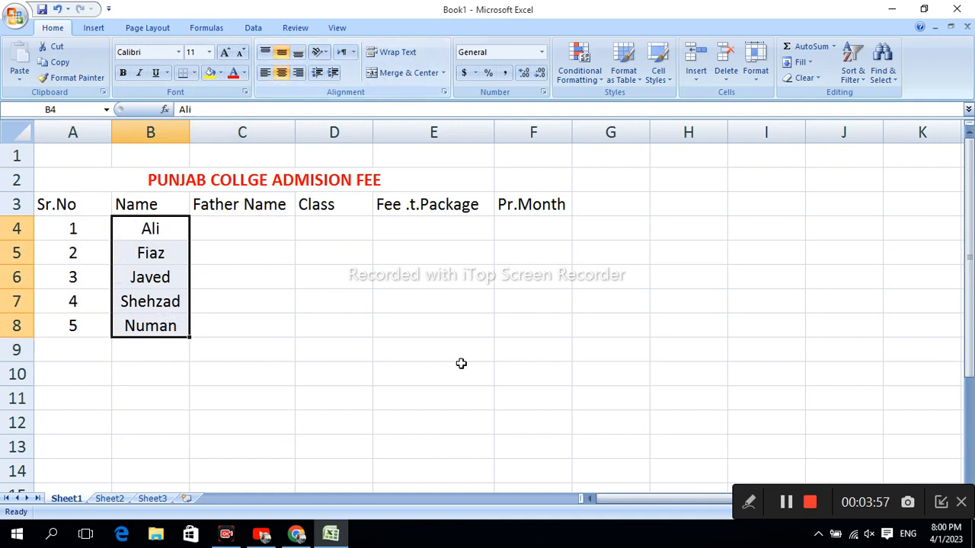
Step: Enter the five fathers' names in C4:C8 and centre them horizontally
left_click(212, 225)
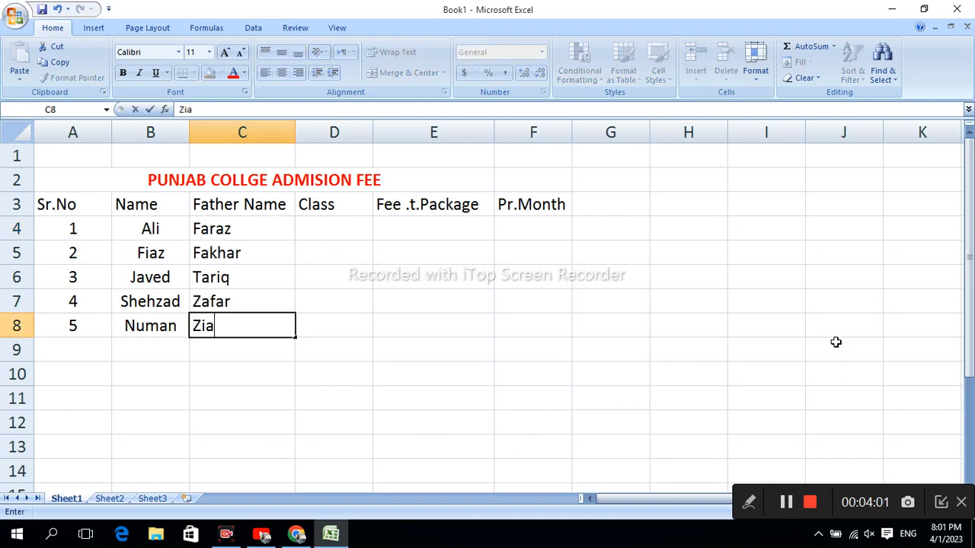
left_click_drag(228, 224, 231, 325)
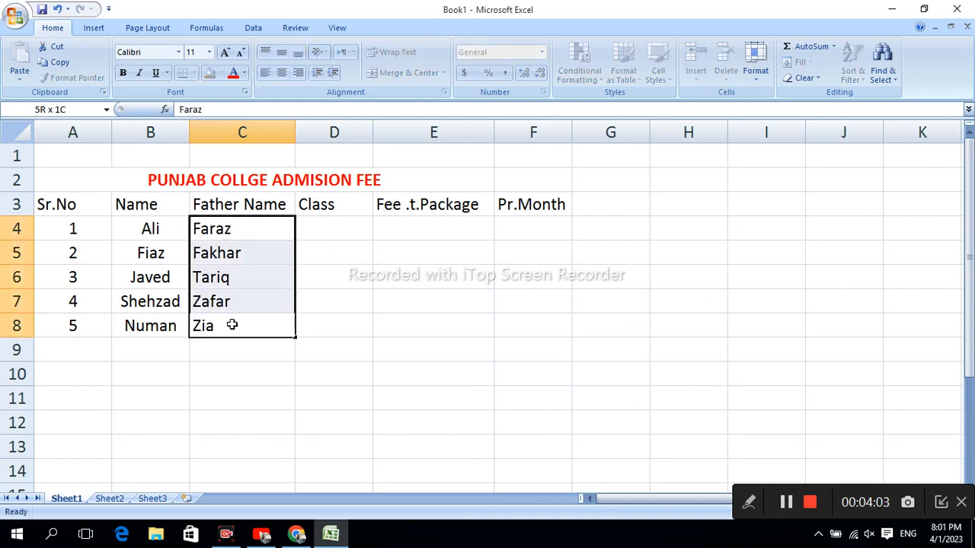
left_click(281, 72)
Step: Enter the class "FA.1" for the first two students in D4 and D5
left_click(315, 222)
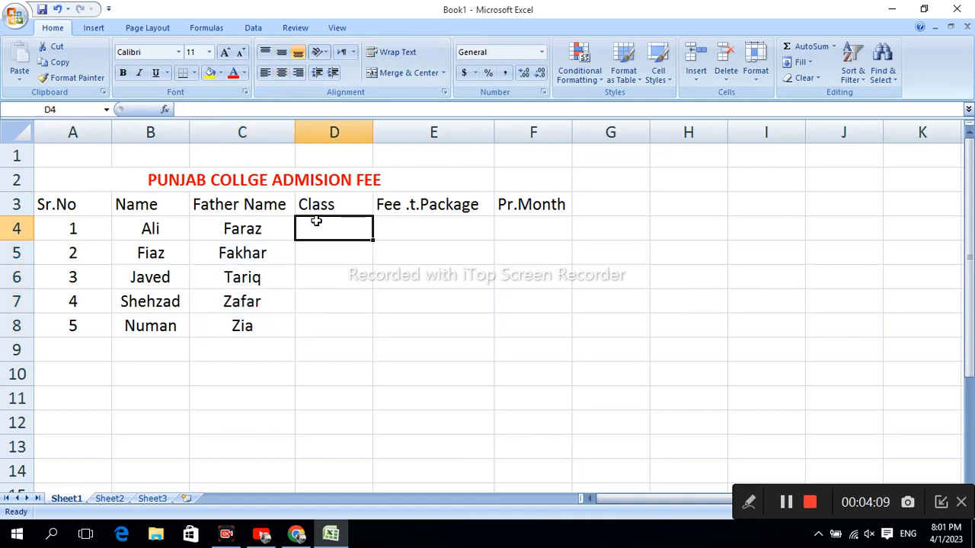
type("A")
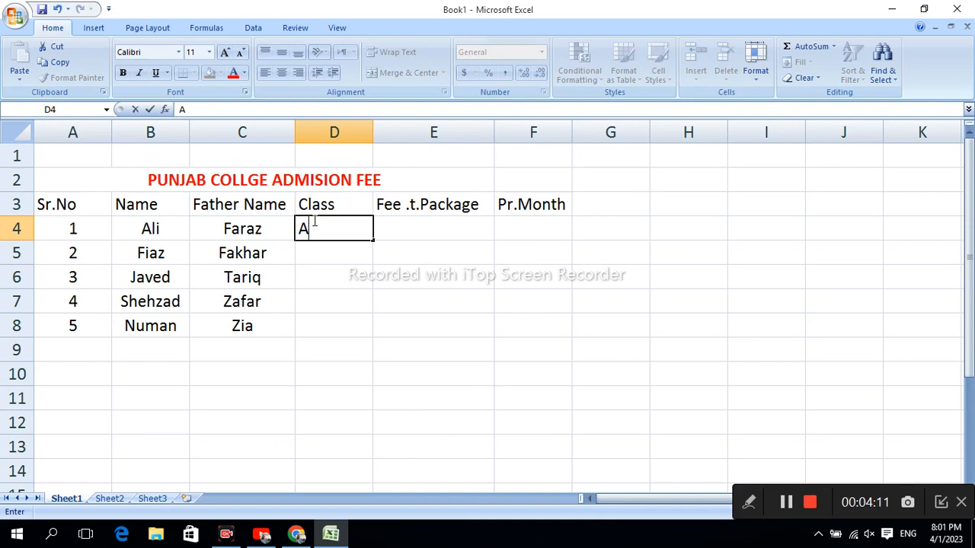
key("BackSpace")
type("FA.1")
left_click(351, 248)
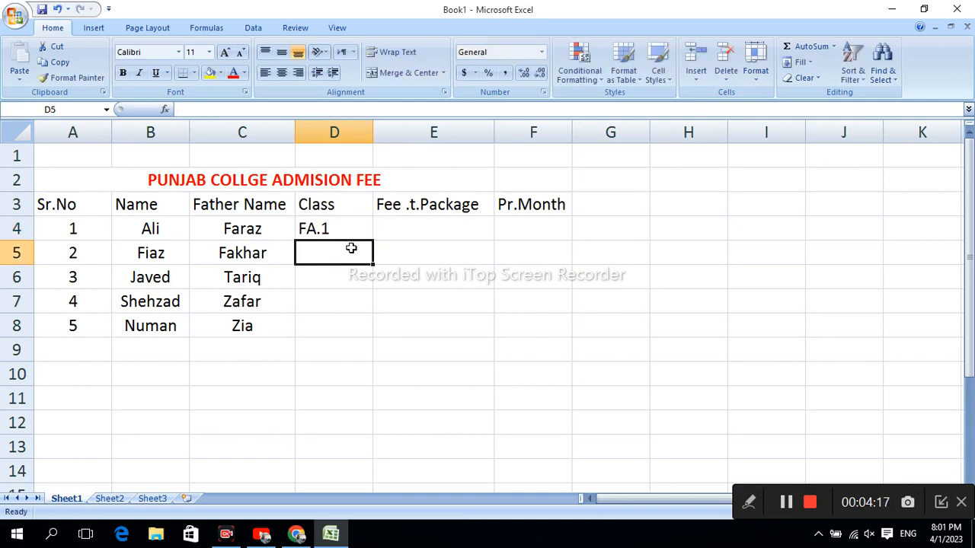
type("FA.1")
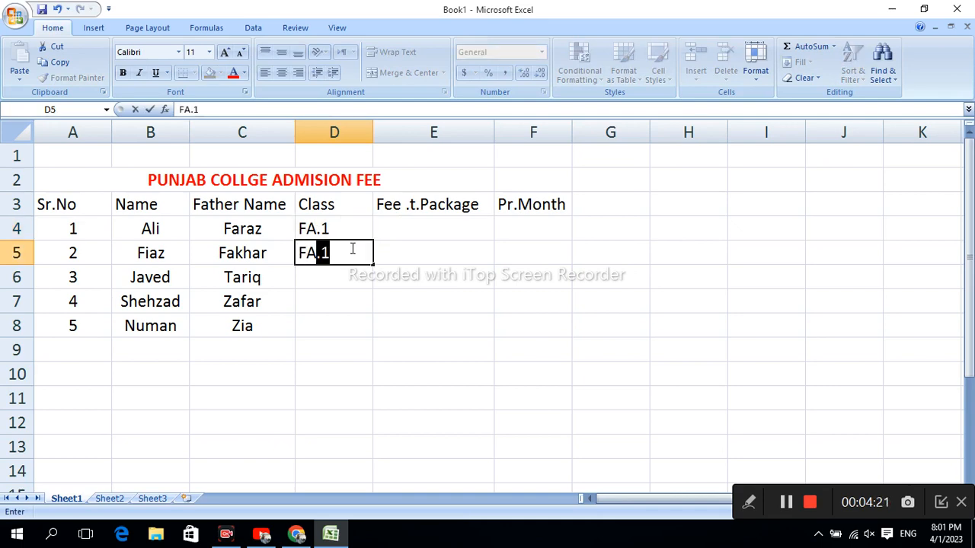
Step: Enter the remaining classes: "FSC.2" in D6, "I.COM" in D7 and "ICS" in D8
left_click(329, 281)
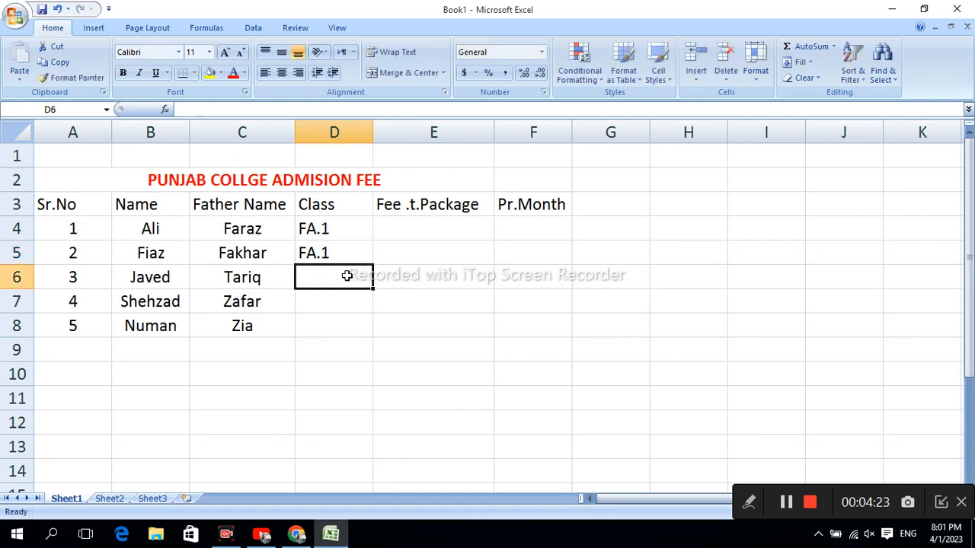
type("FSC.2")
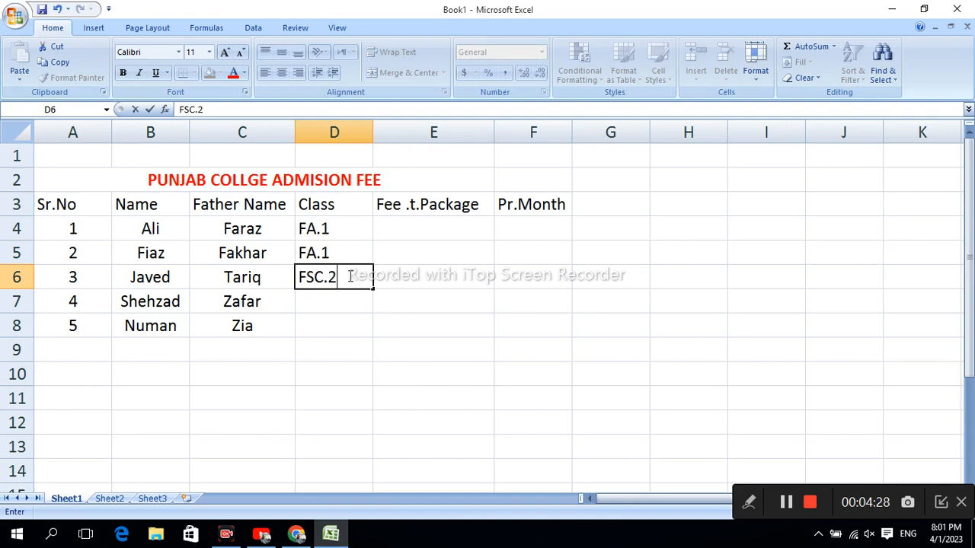
right_click(349, 275)
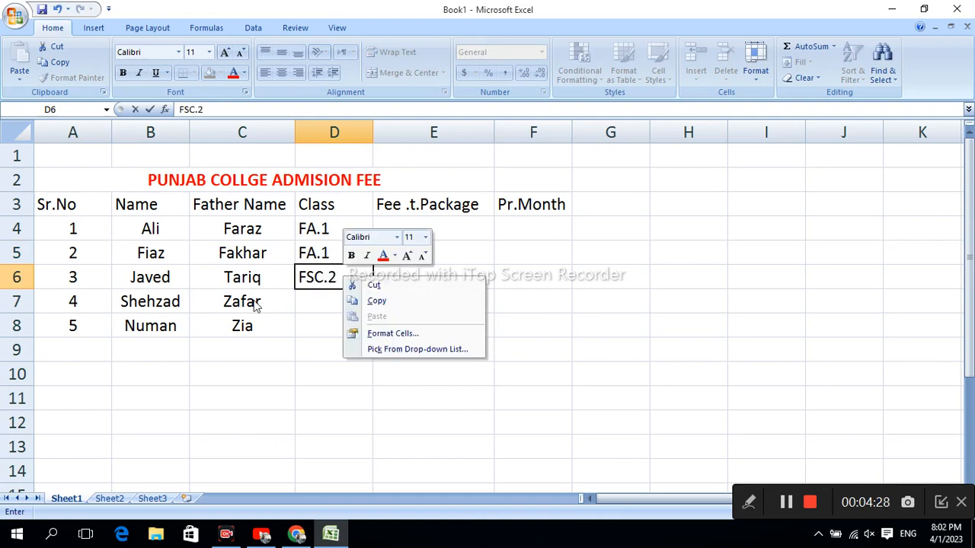
left_click(313, 304)
left_click(314, 304)
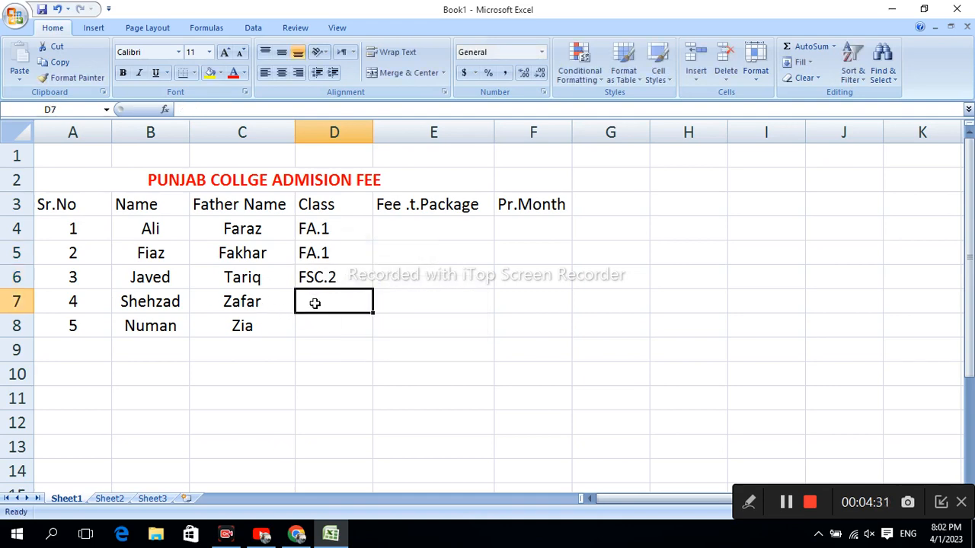
type("I.COM")
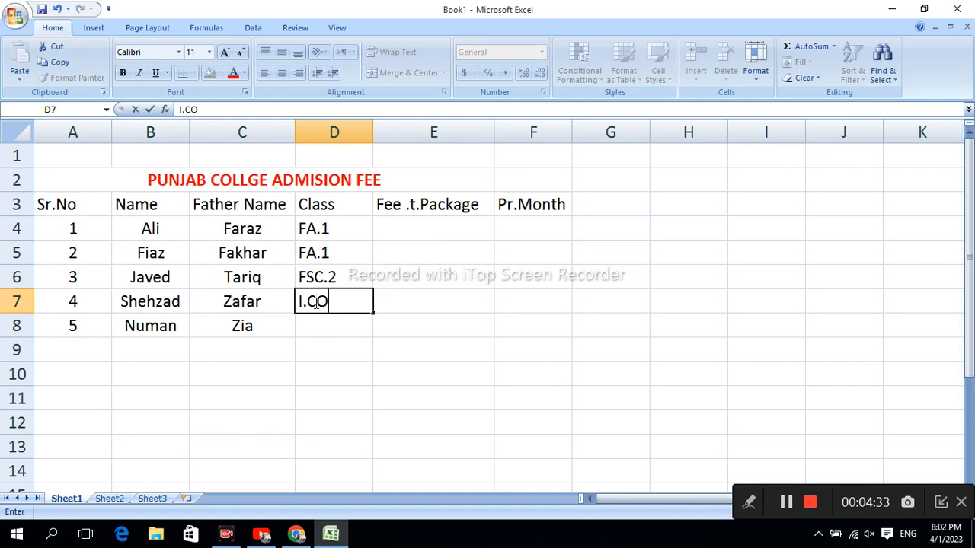
left_click(336, 327)
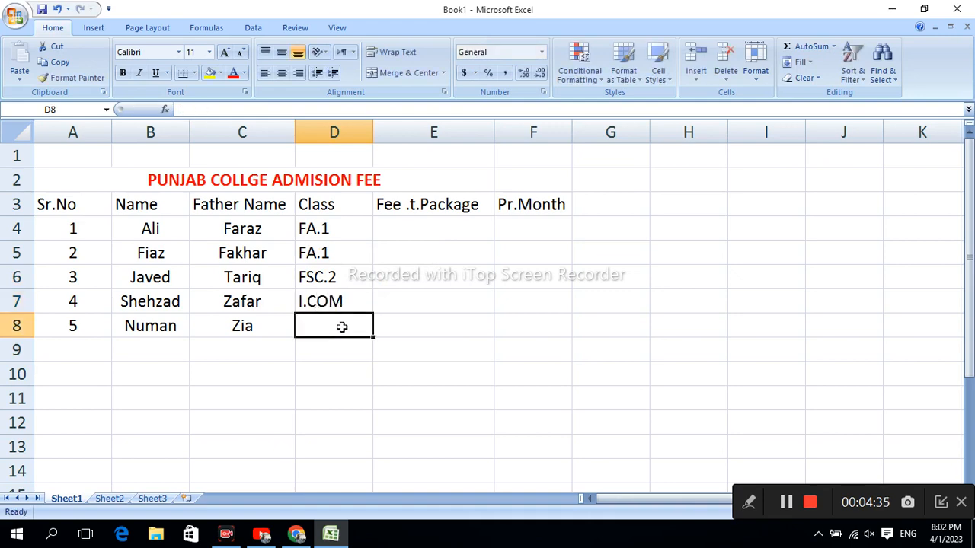
type("ICS")
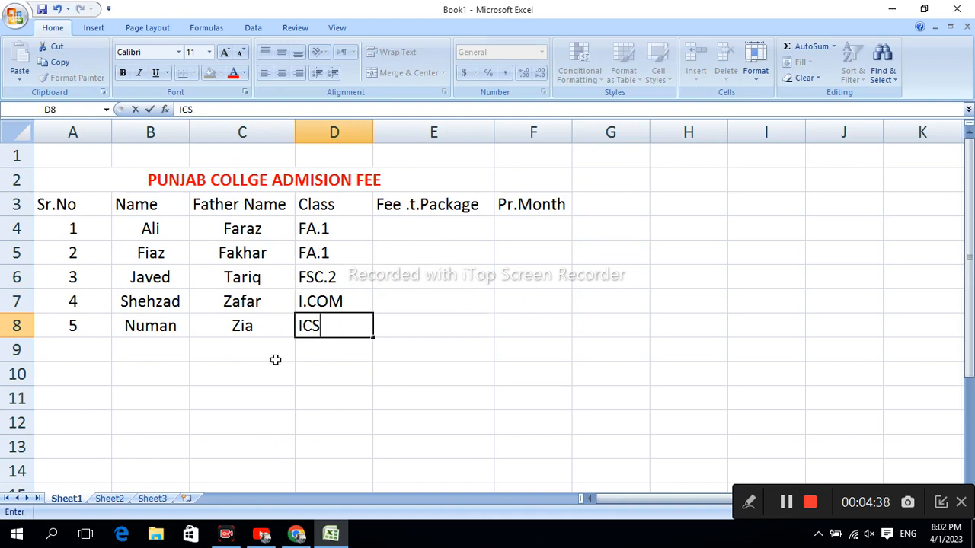
Step: Enter the package fees for the first two students: 30000 in E4 and 40000 in E5
left_click(448, 280)
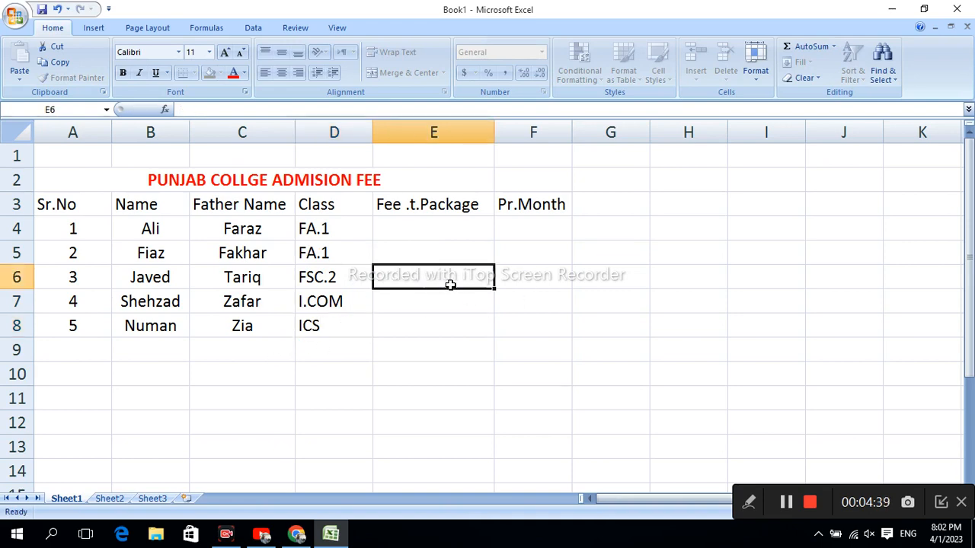
left_click(431, 227)
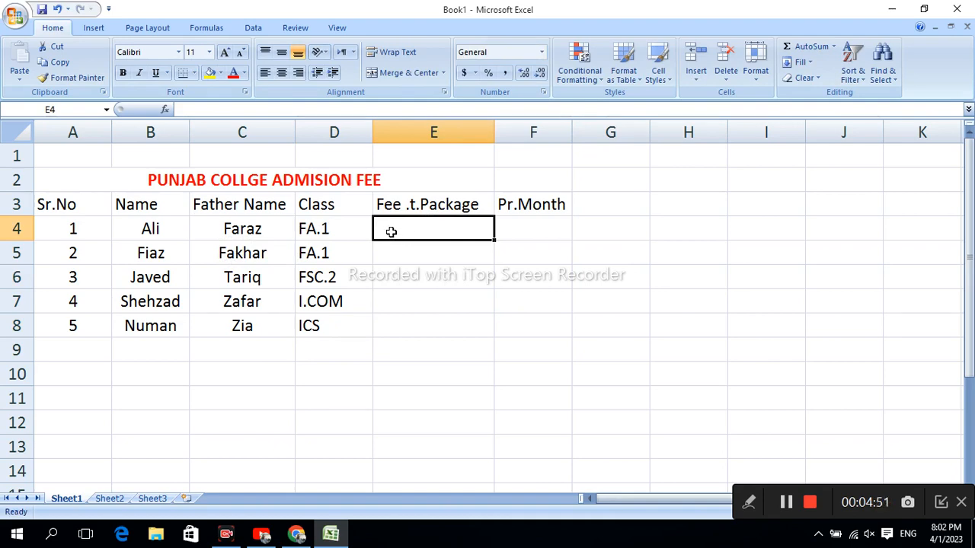
type("30000")
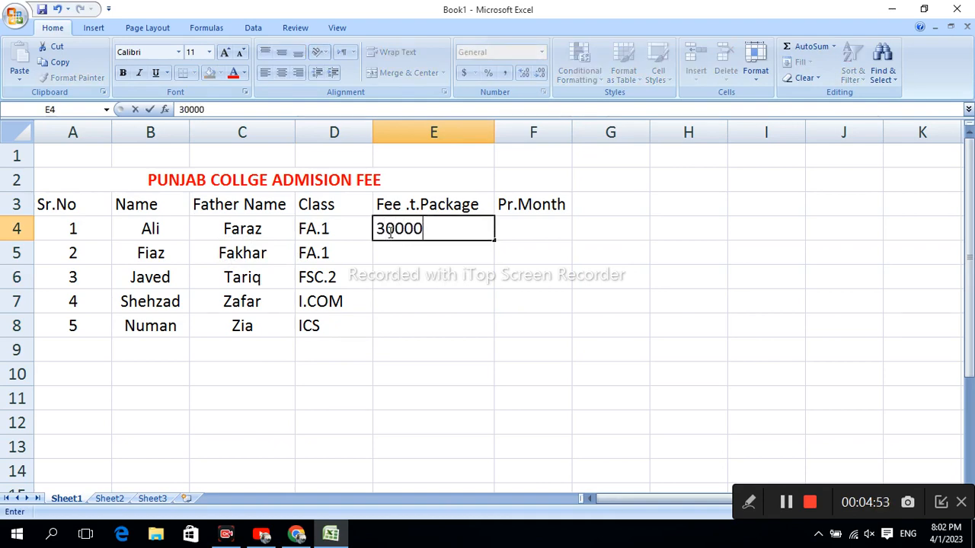
key("Return")
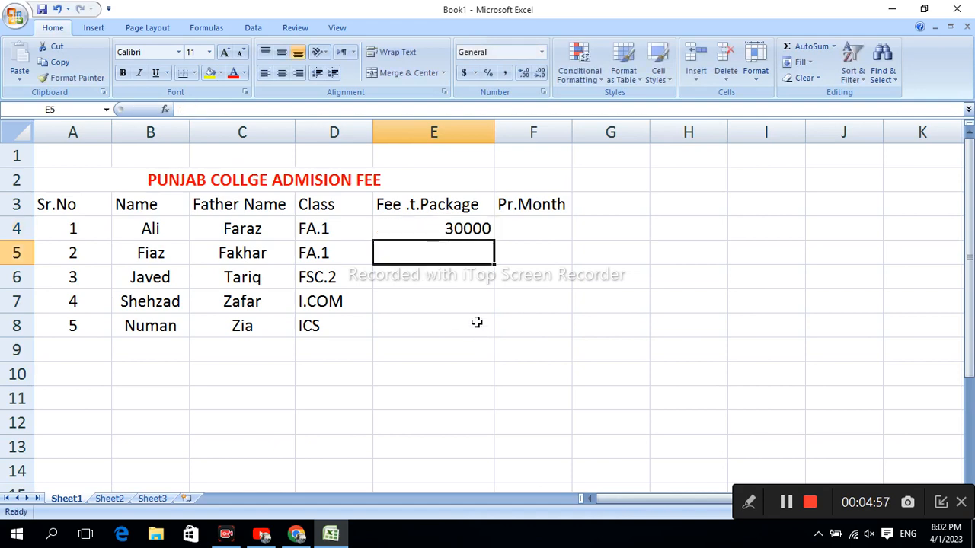
type("4000")
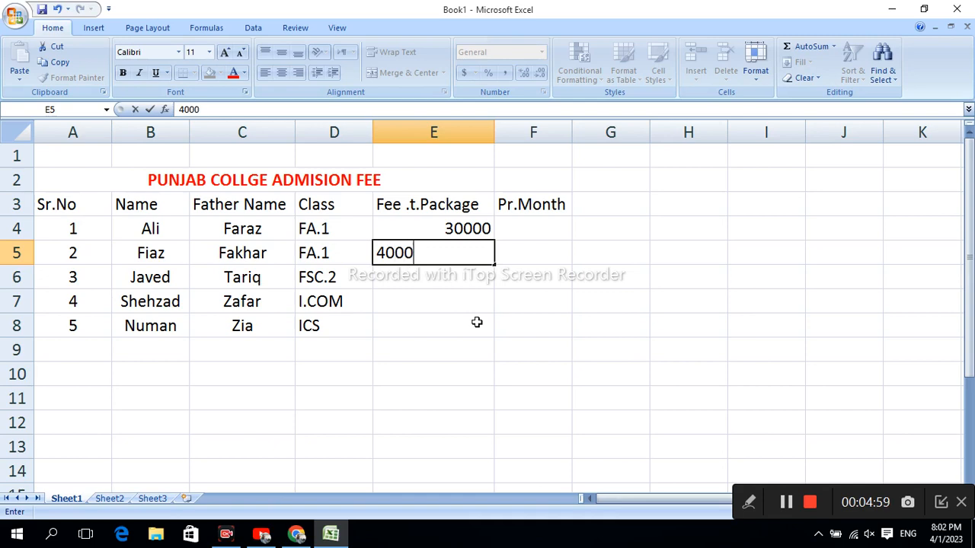
type("0")
key("Return")
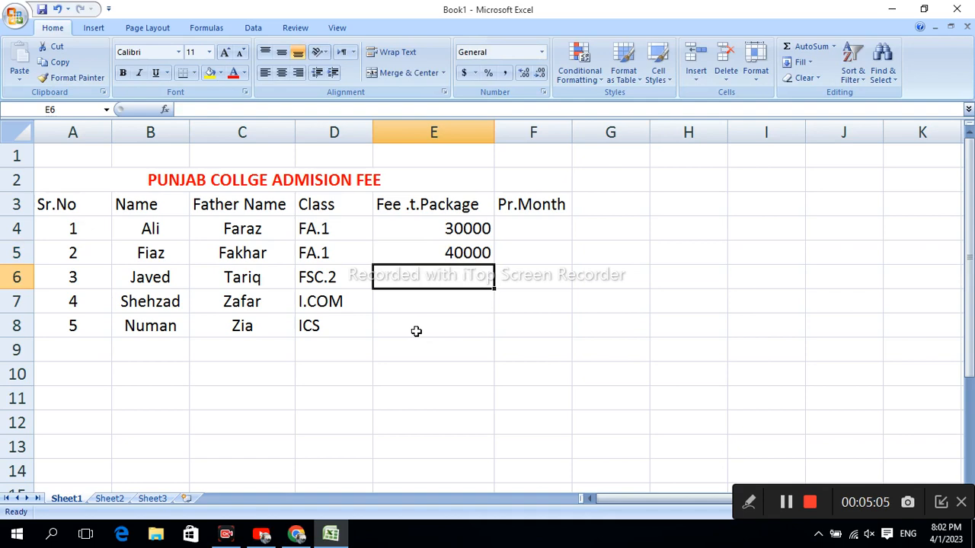
Step: Enter the remaining package fees: 30000 in E6, 50000 in E7 and 60000 in E8
type("3")
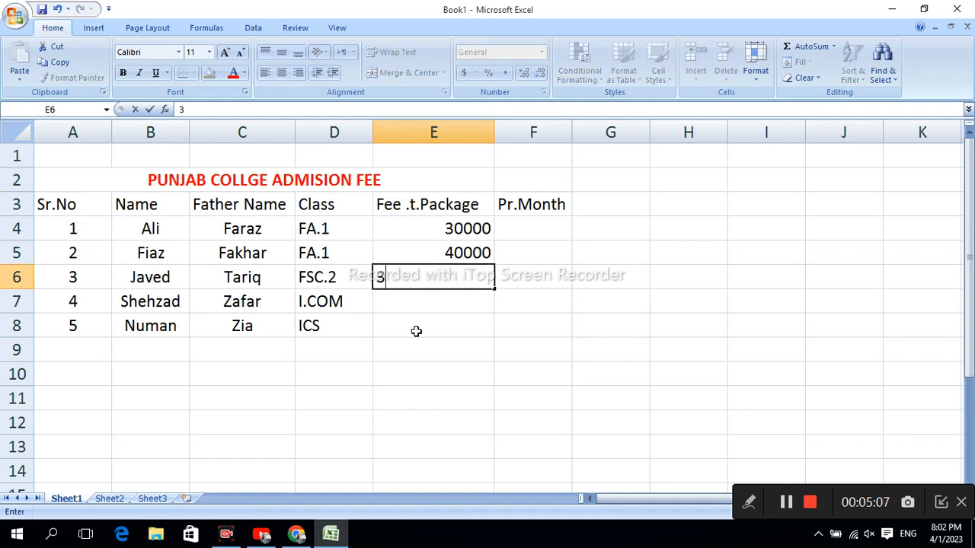
type("0000")
left_click(445, 301)
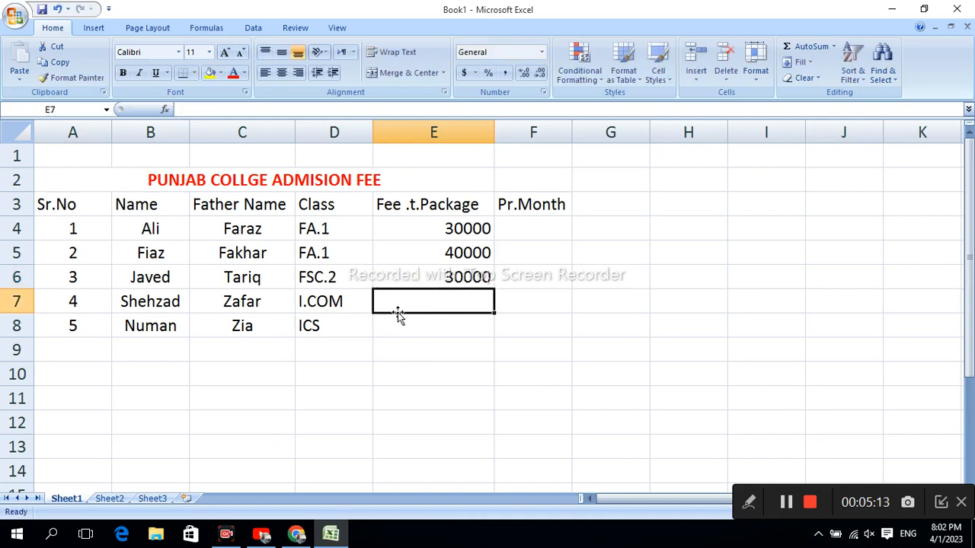
type("50000")
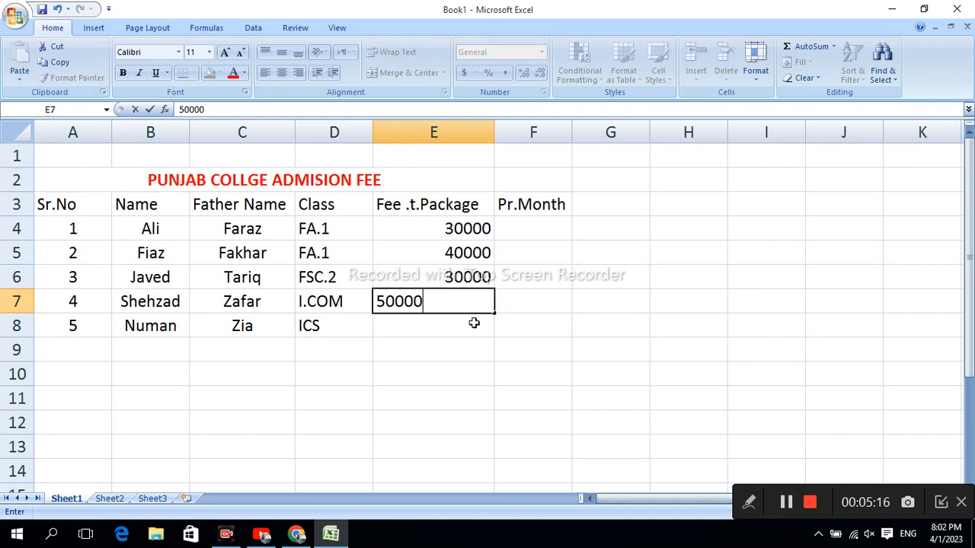
key("Return")
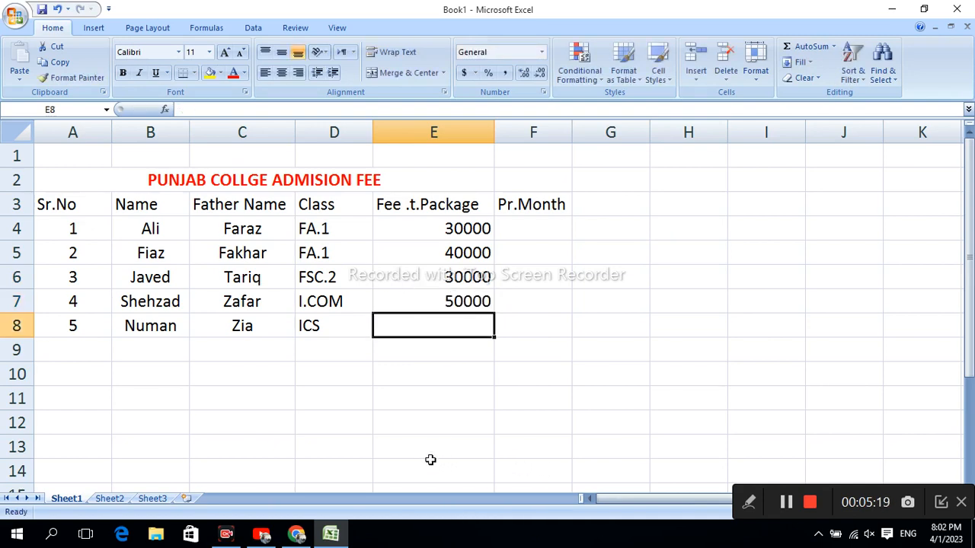
type("60000")
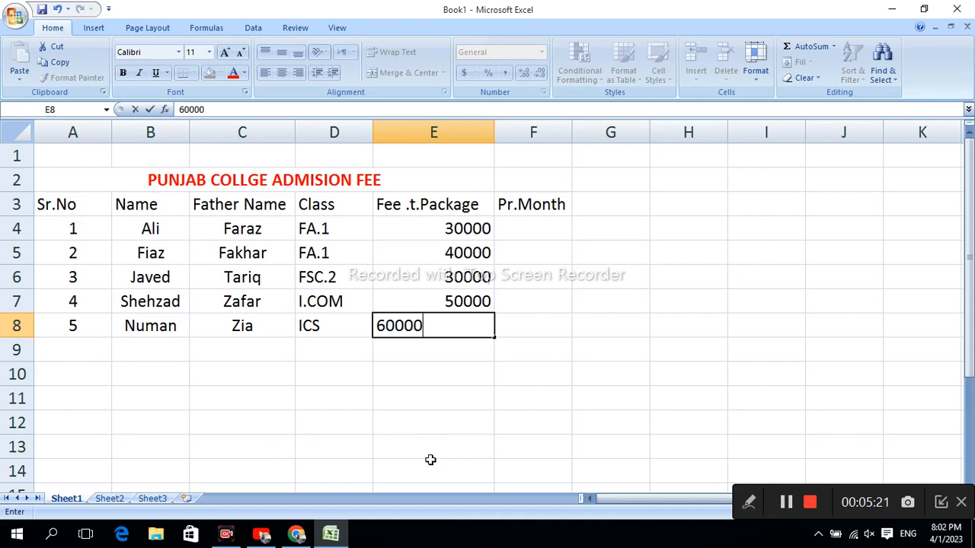
left_click(499, 325)
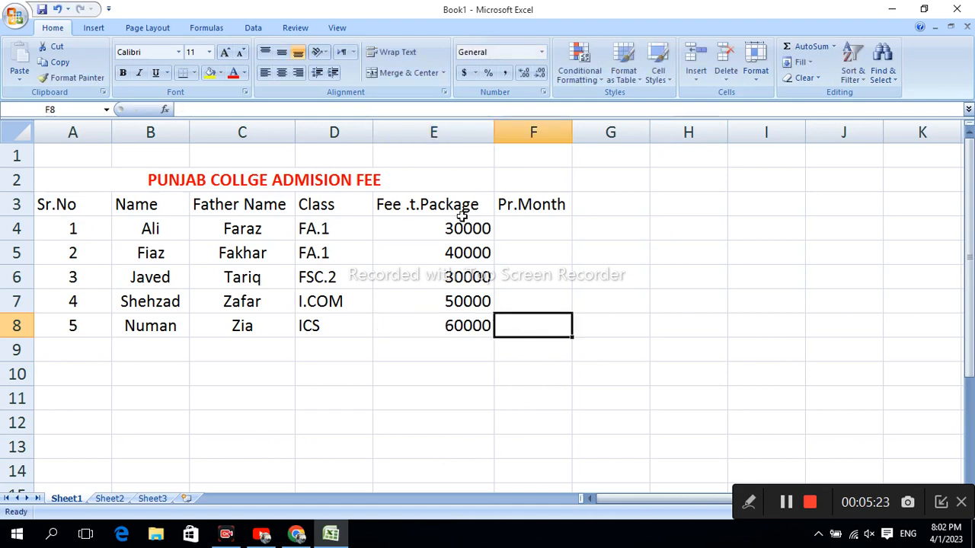
Step: Centre the fee package header and amounts in E3:E8 horizontally and vertically
left_click_drag(457, 205, 466, 318)
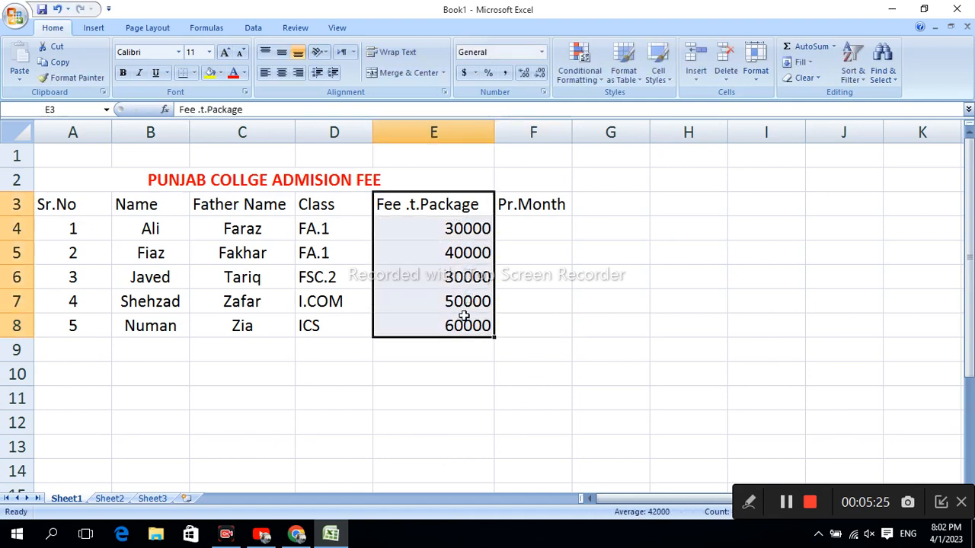
left_click(281, 72)
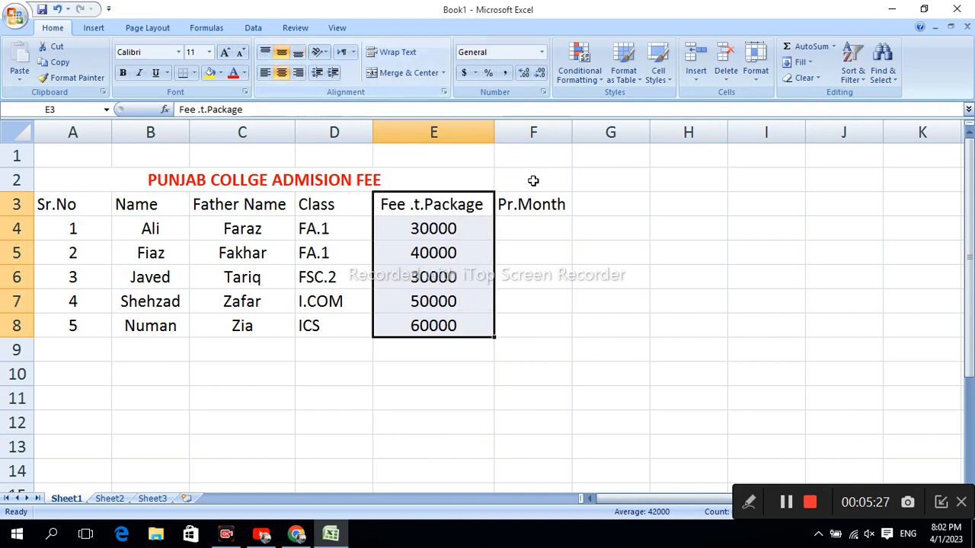
left_click(533, 225)
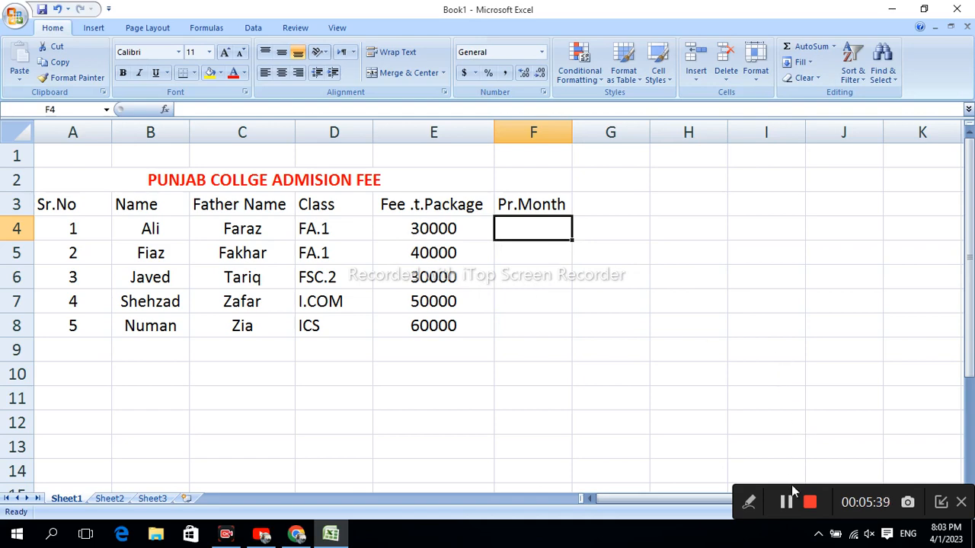
Step: Move the "Pr.Month" header from F3 to G3 by cutting and pasting it
key("Up")
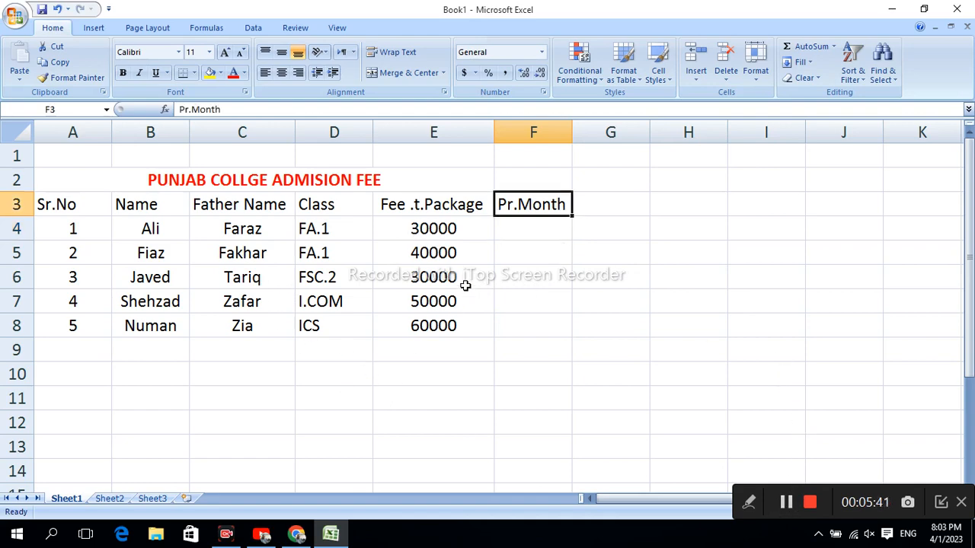
right_click(516, 205)
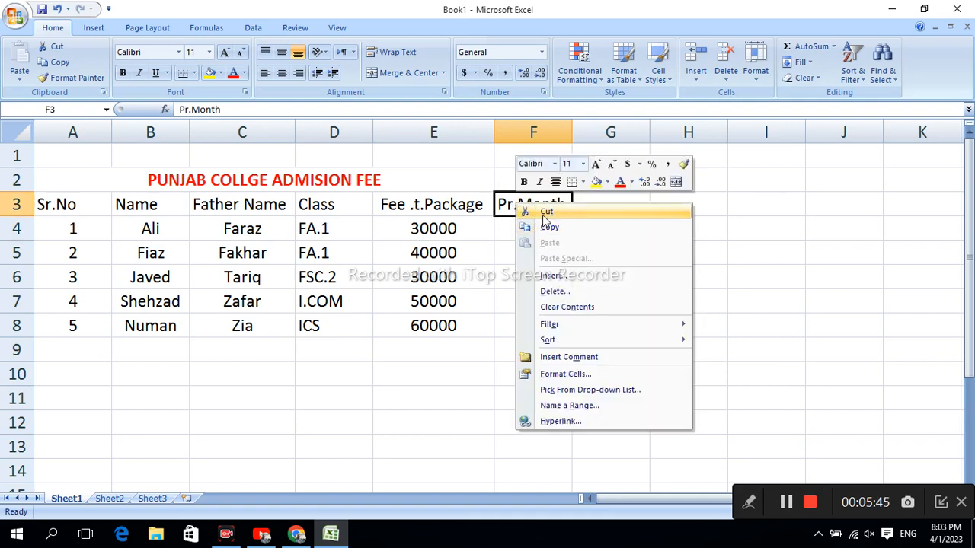
left_click(525, 212)
left_click(589, 204)
right_click(589, 204)
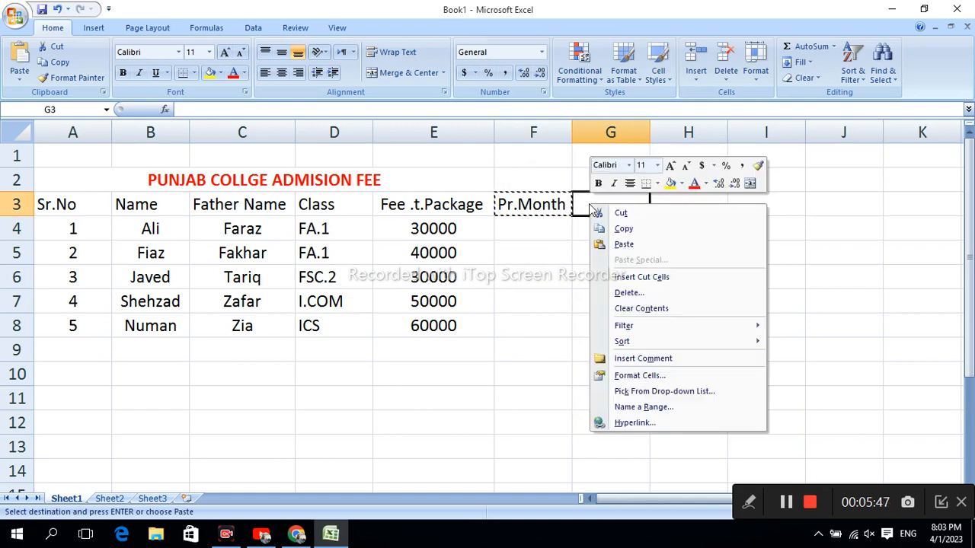
left_click(617, 242)
Step: Enter the header "No Of Moth" in F3 and autofit column F to its text
left_click(529, 208)
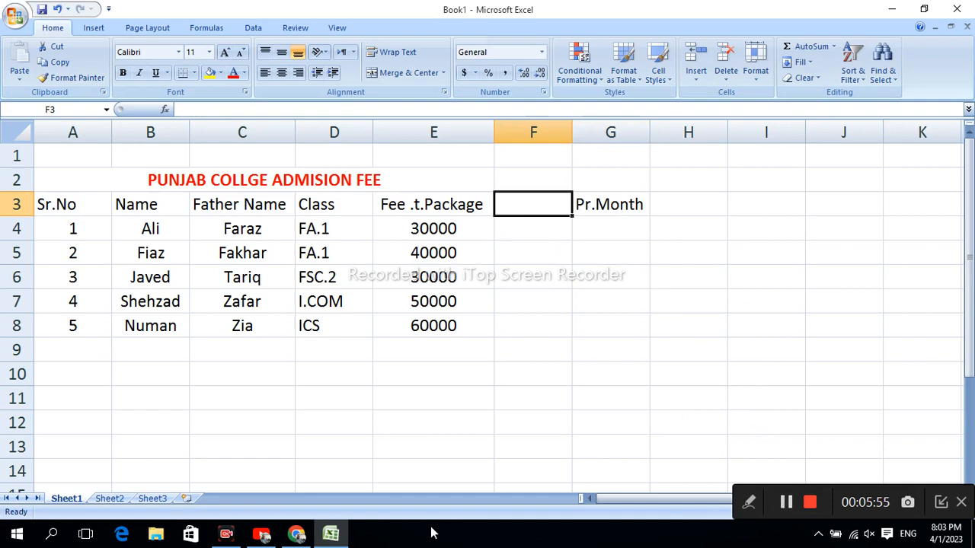
double_click(542, 206)
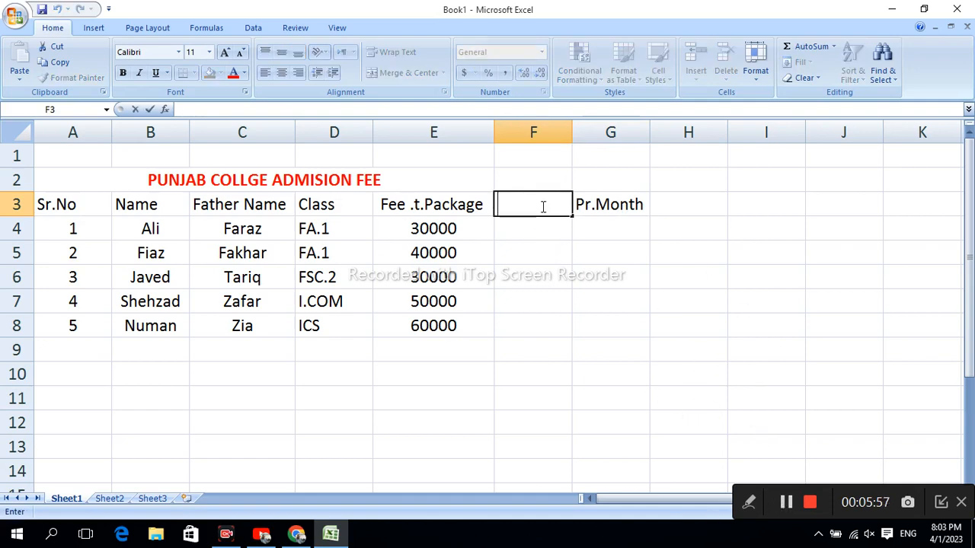
type("No O")
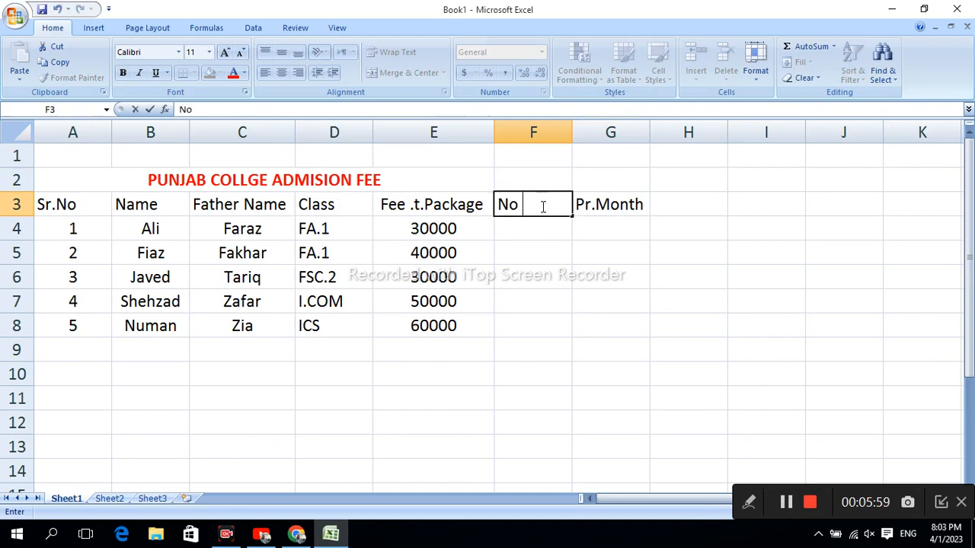
type("f Moth")
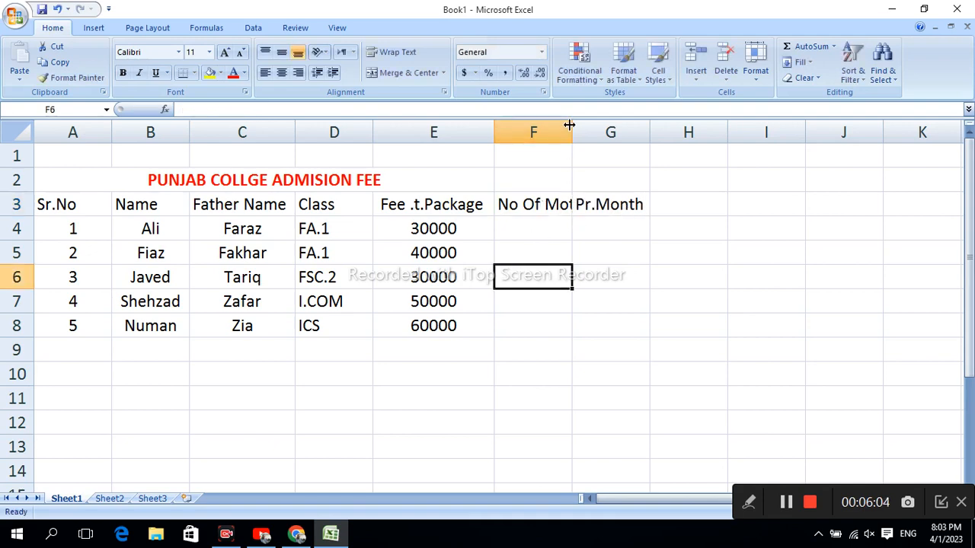
double_click(572, 132)
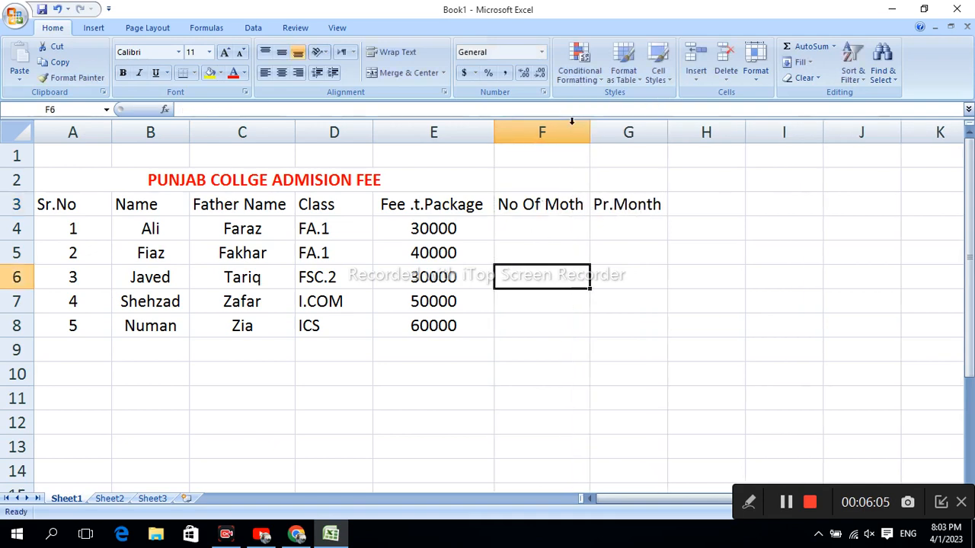
Step: Enter the number of months for the first three students: 8 in F4, 6 in F5 and 10 in F6
left_click(542, 226)
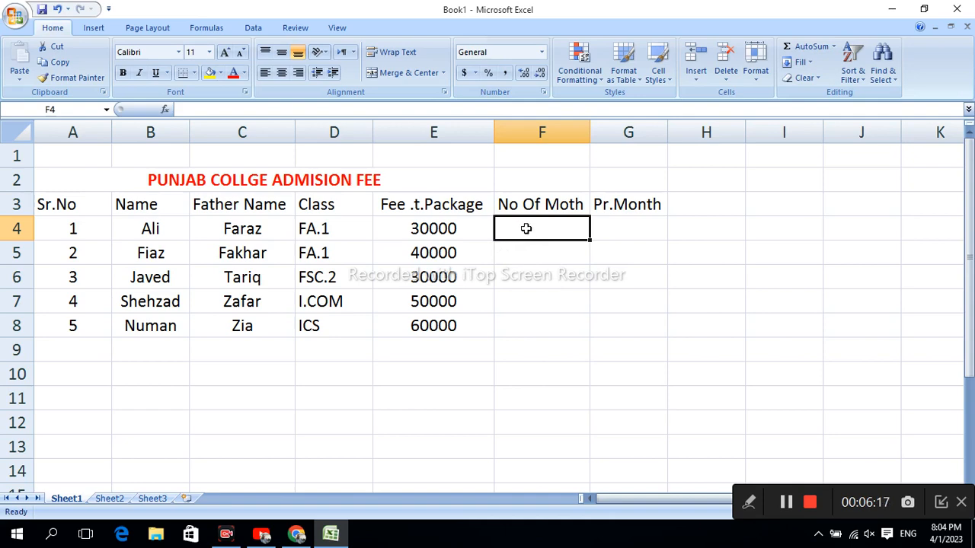
type("8")
left_click(524, 257)
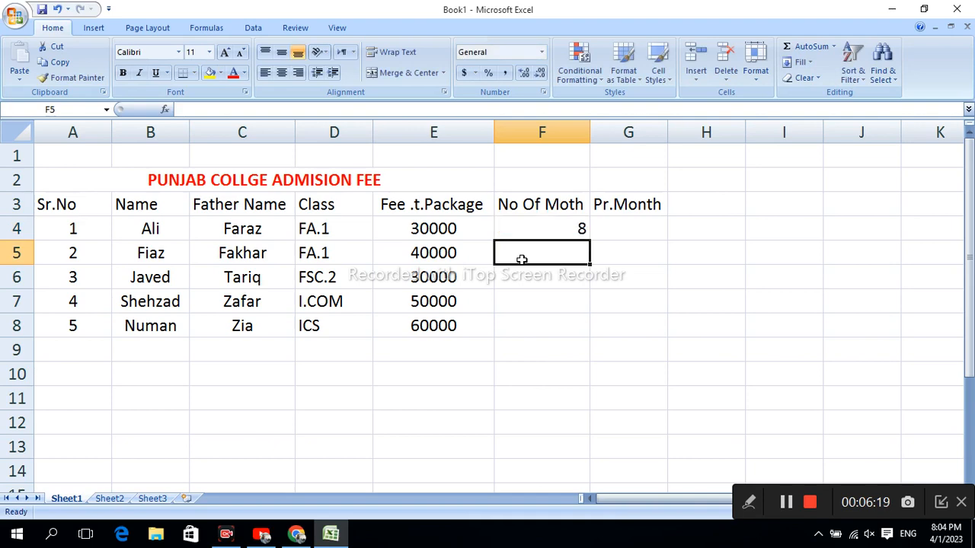
type("6")
left_click(542, 279)
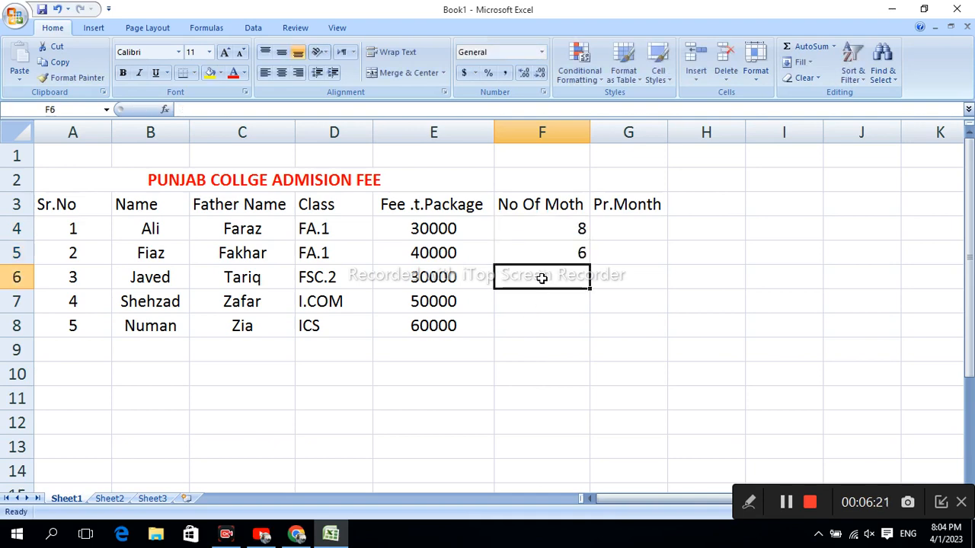
type("1")
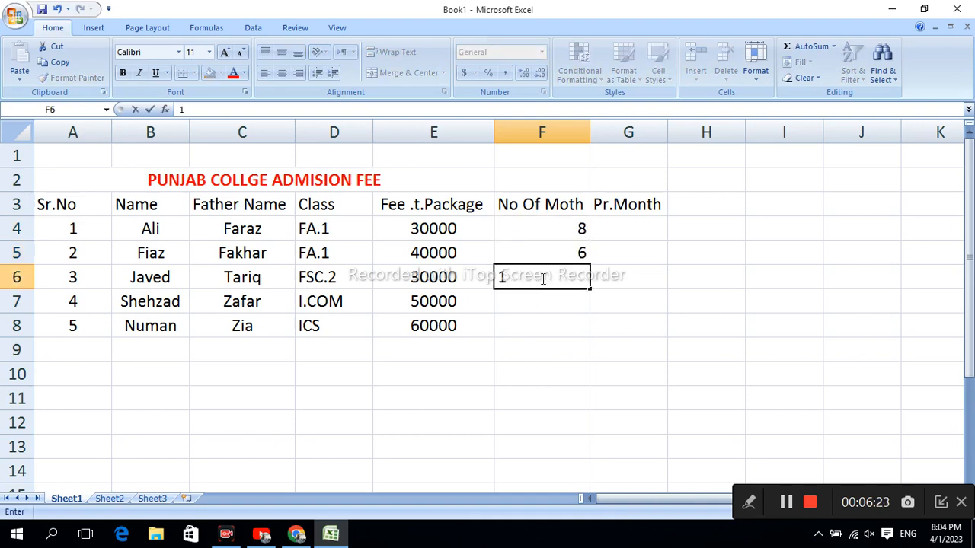
type("0")
Step: Enter the number of months for the last two students: 5 in F7 and 9 in F8
left_click(523, 308)
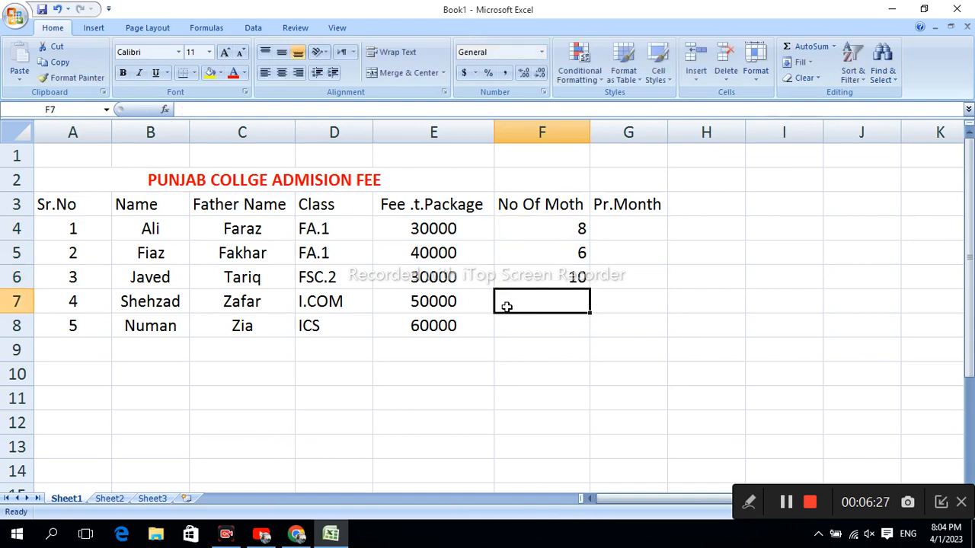
type("5")
left_click(547, 327)
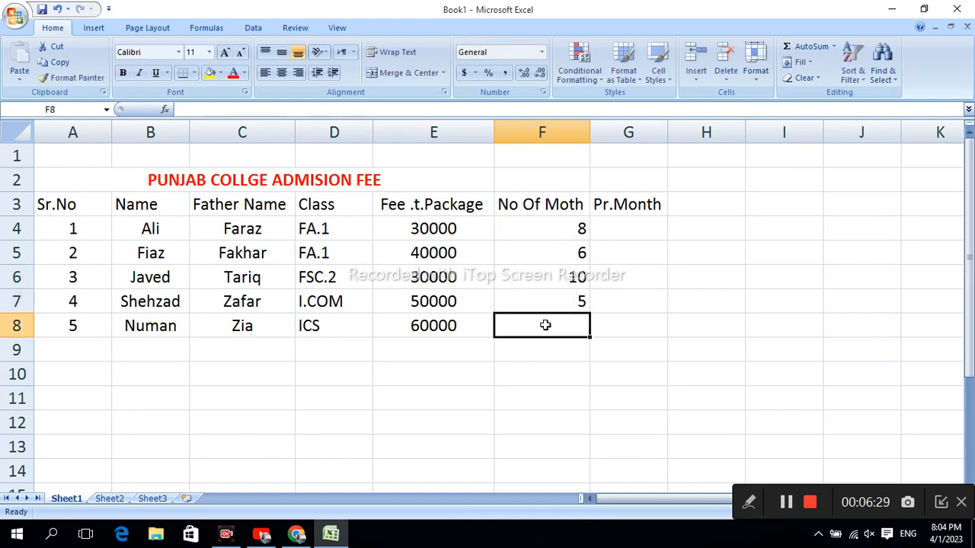
type("10")
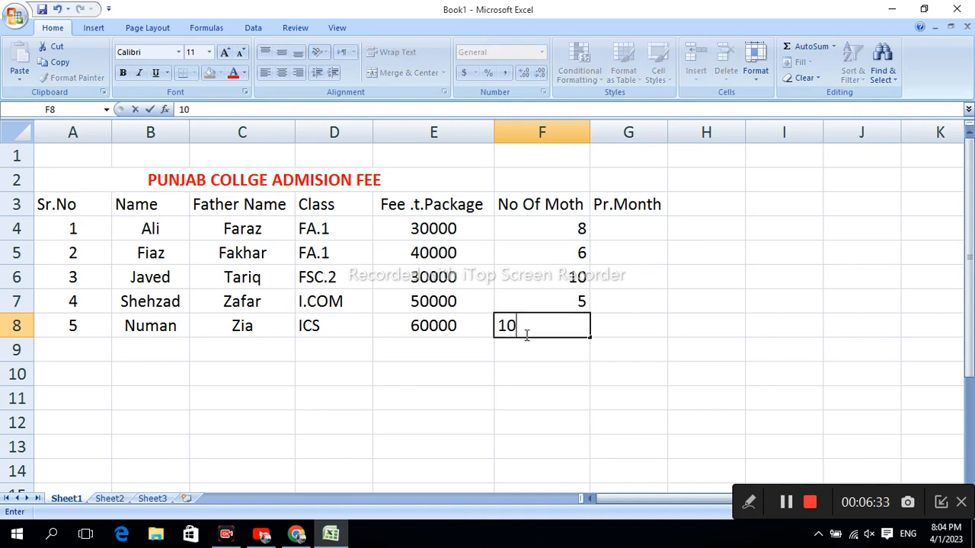
key("BackSpace")
key("BackSpace")
type("9")
left_click(618, 305)
Step: Centre the month counts in F4:F8 horizontally and vertically
left_click_drag(566, 228, 582, 326)
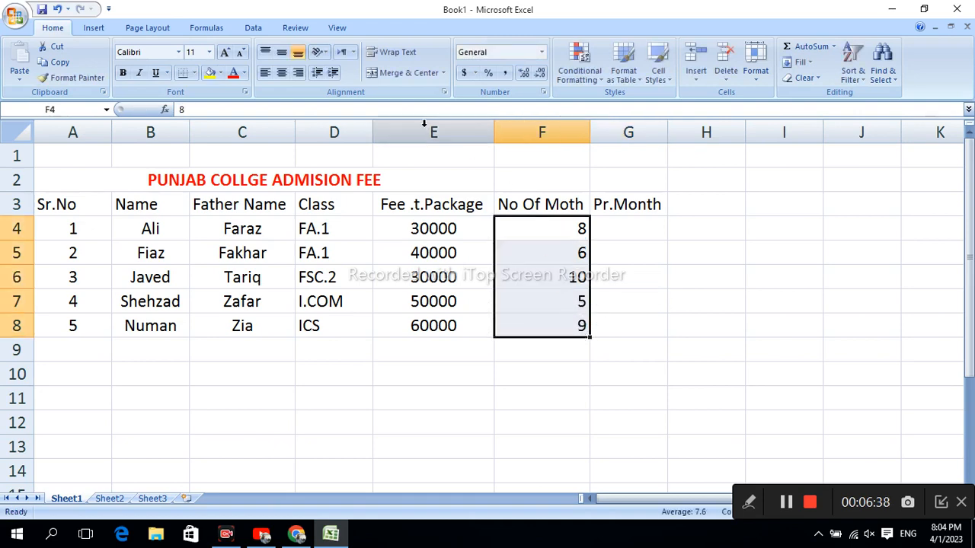
left_click(281, 72)
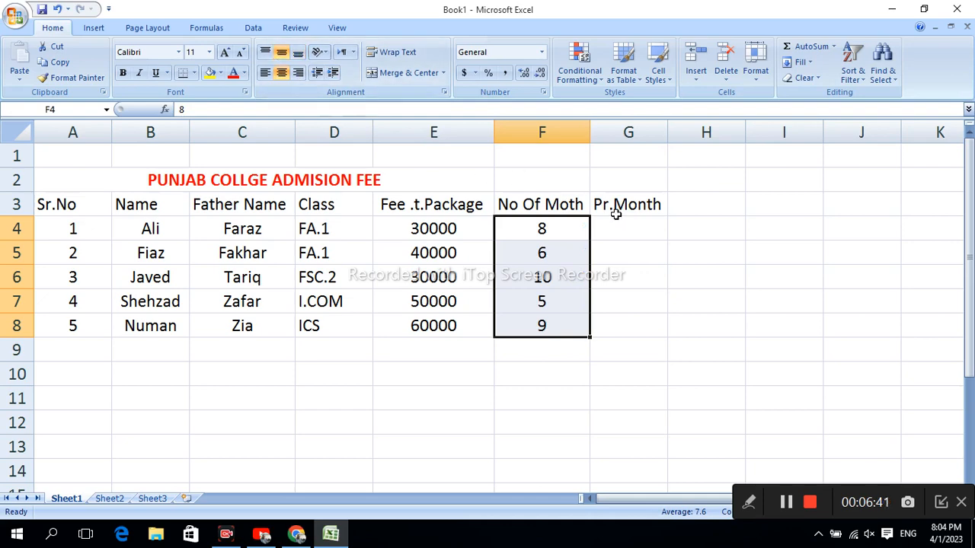
left_click(621, 242)
Step: Calculate the first student's monthly fee in G4 with the formula =e4/f4
left_click(621, 229)
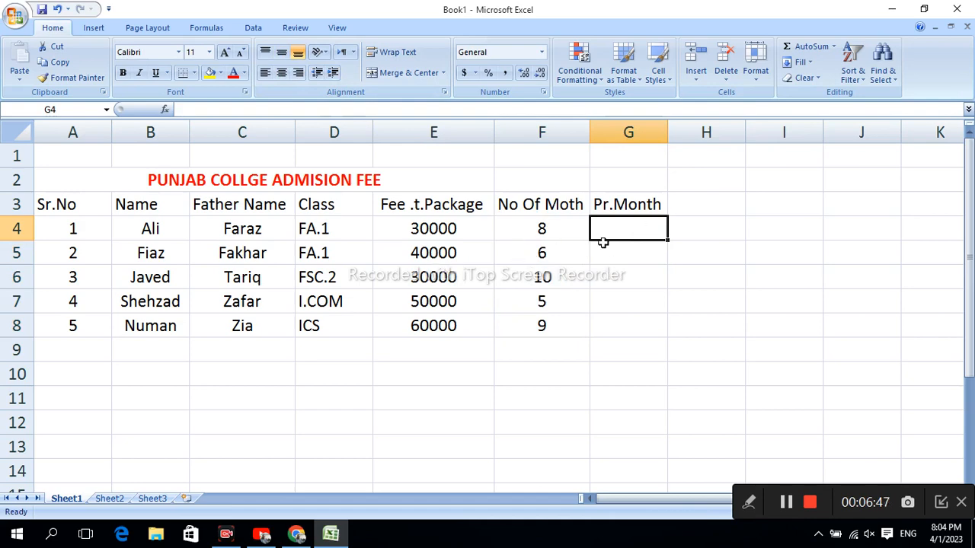
type("=")
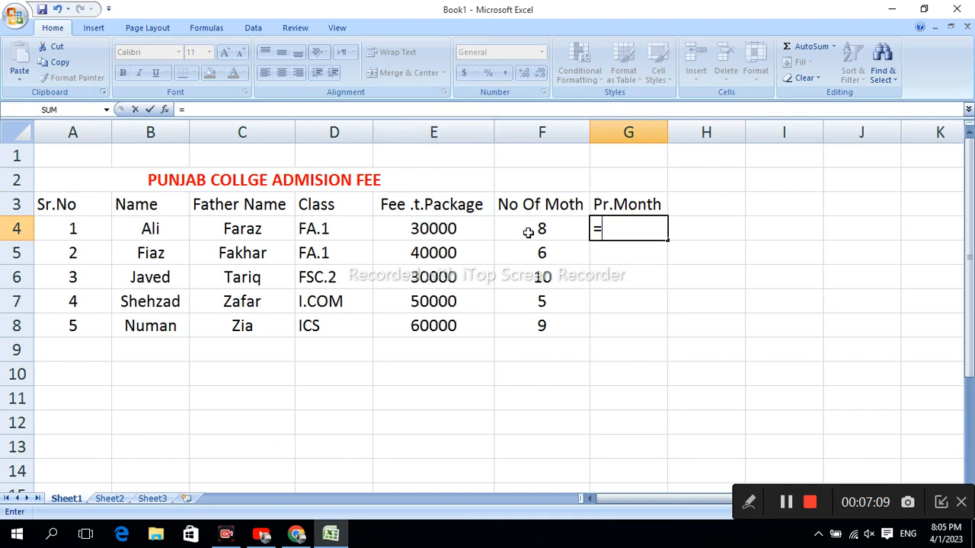
type("e4")
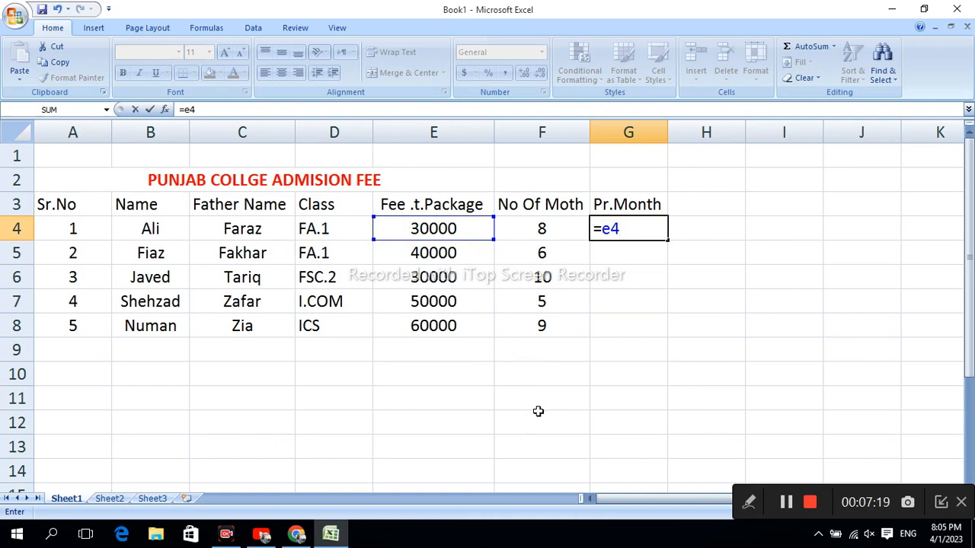
type("/")
type("f4")
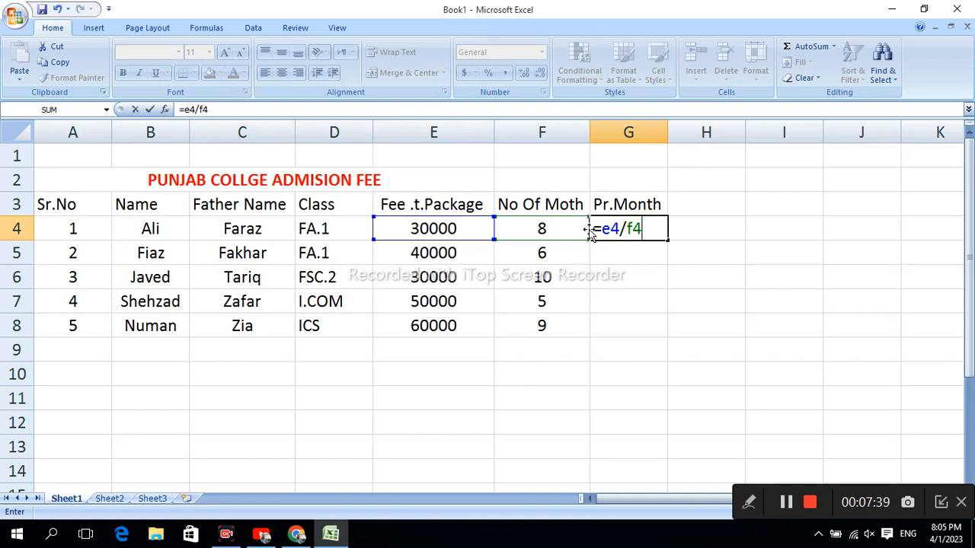
key("Return")
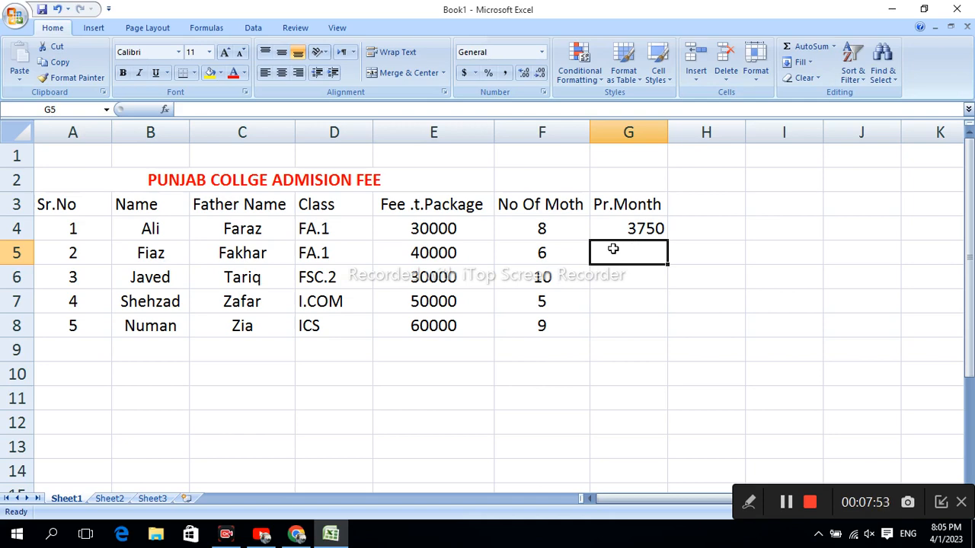
Step: Calculate the second student's monthly fee in G5 with the formula =e5/f5
type("=")
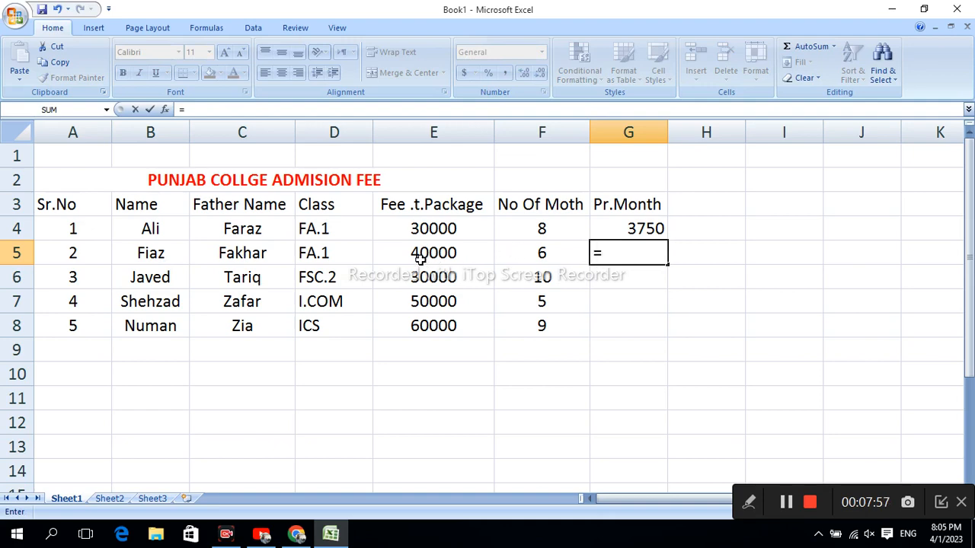
type("e5/")
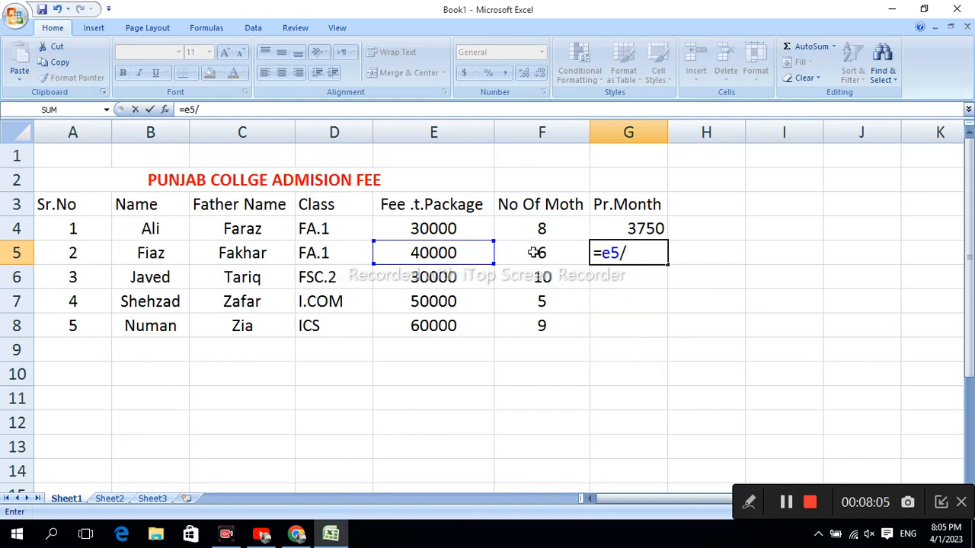
type("f5")
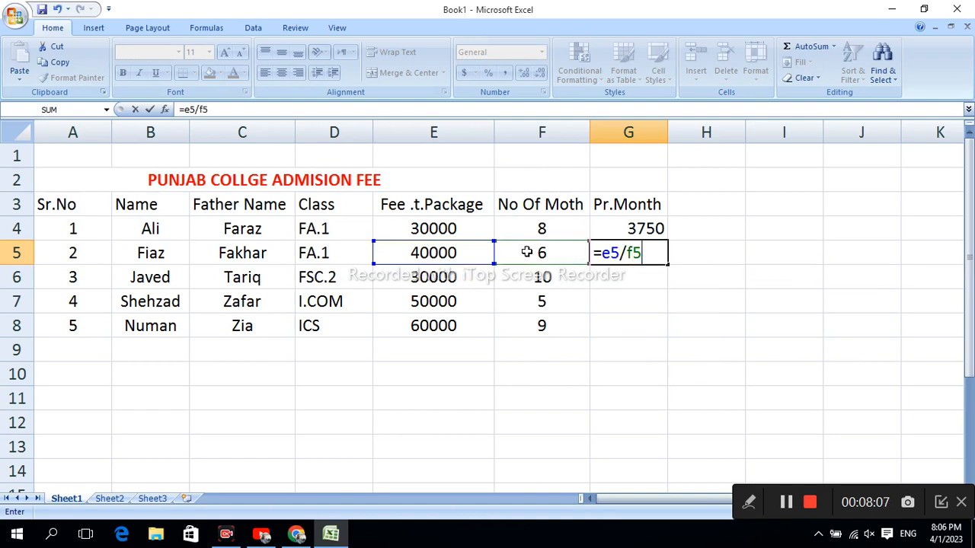
key("Return")
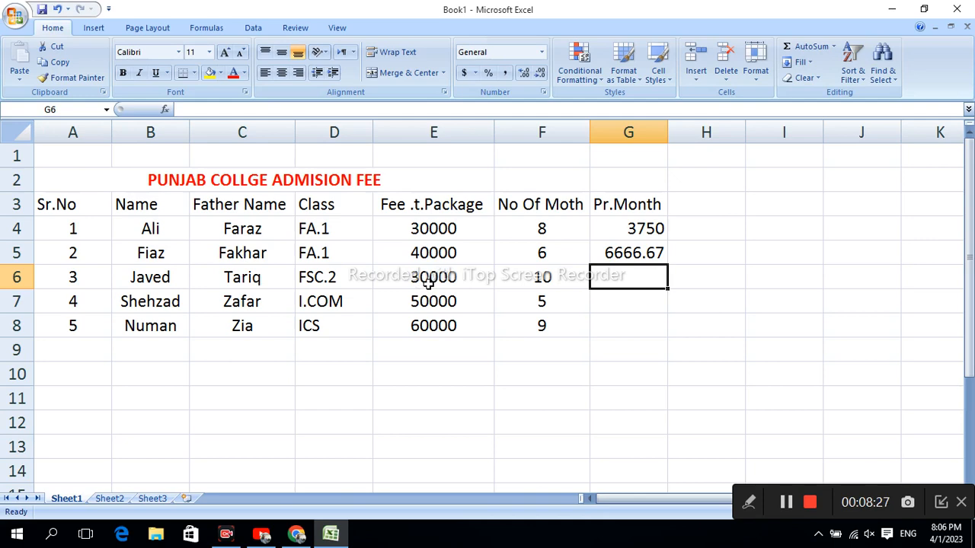
Step: Calculate the third student's monthly fee in G6 with the formula =e6/f6
type("=")
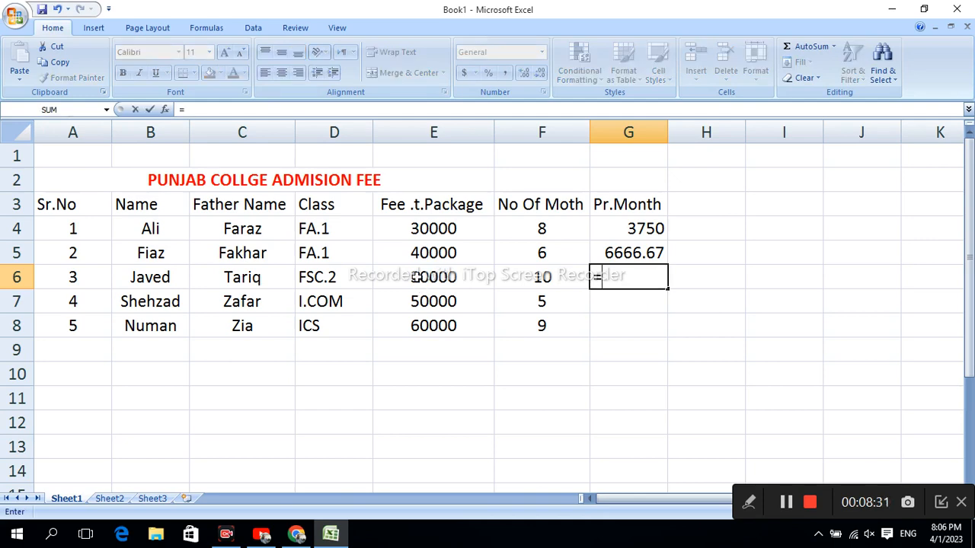
type("e6/")
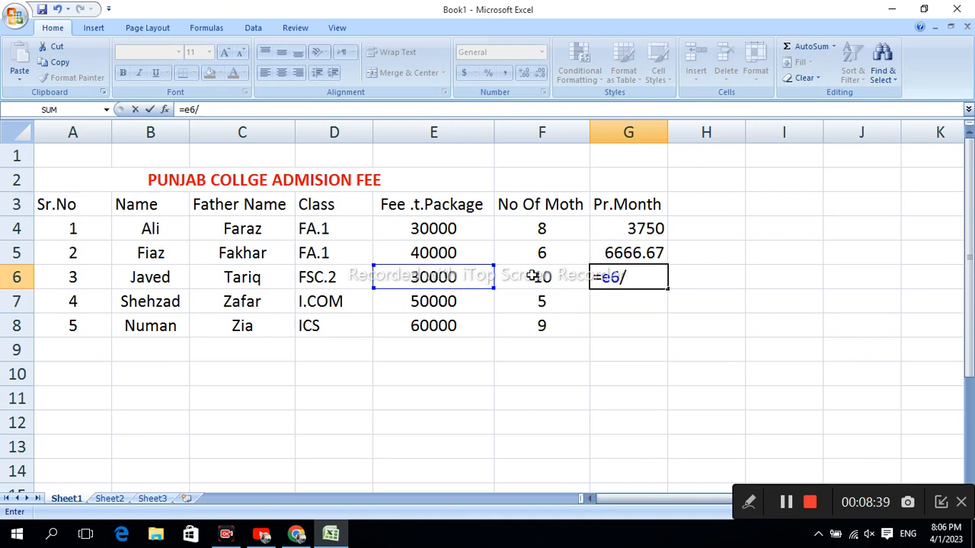
type("f6")
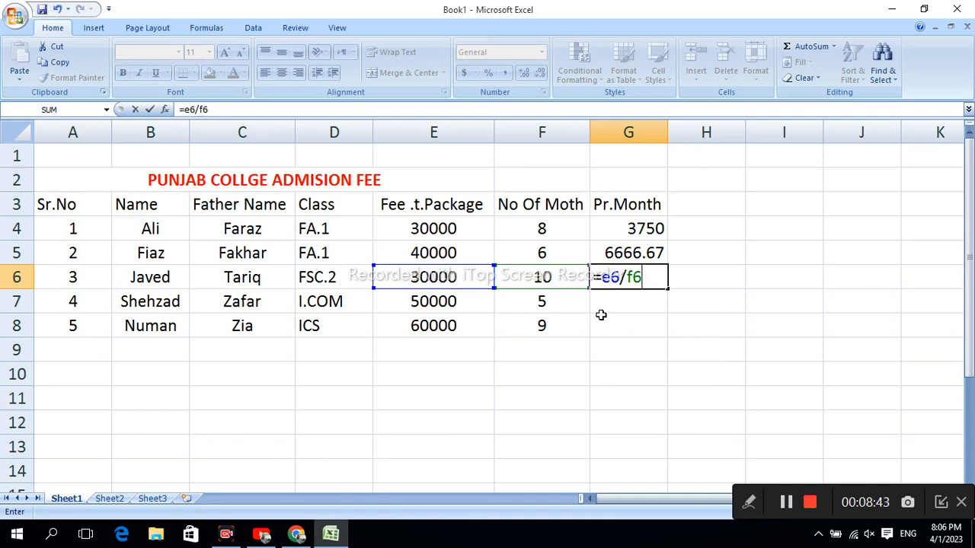
key("Return")
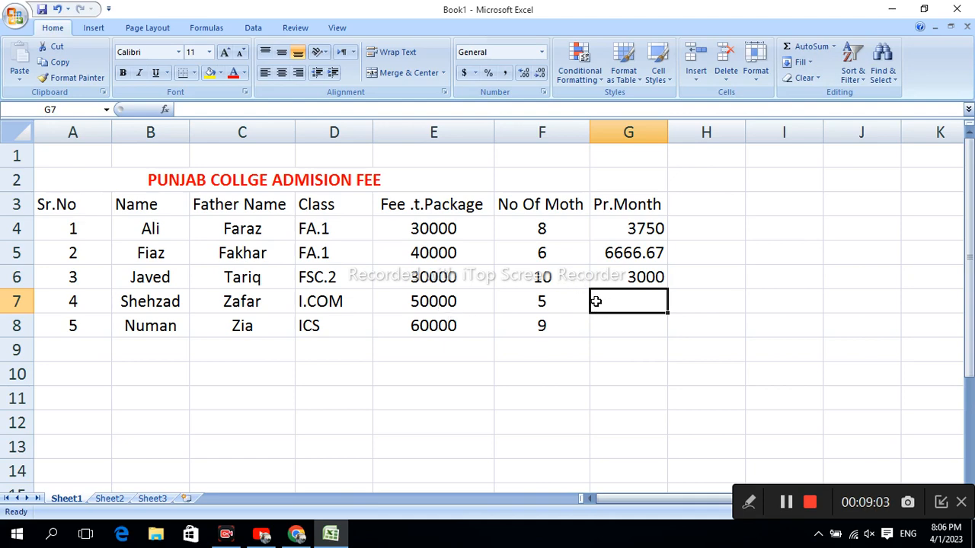
Step: Calculate the fourth student's monthly fee in G7 with the formula =e7/f7
type("=")
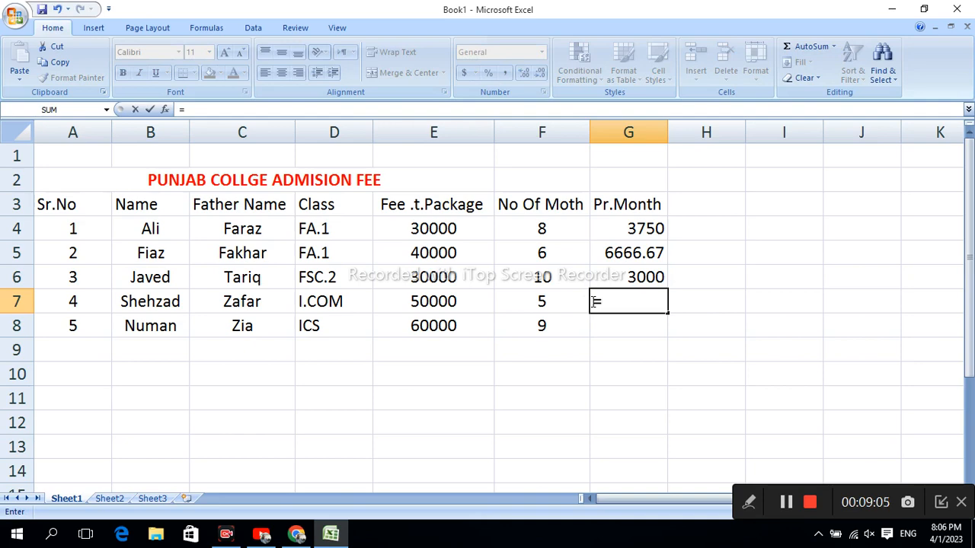
type("e7")
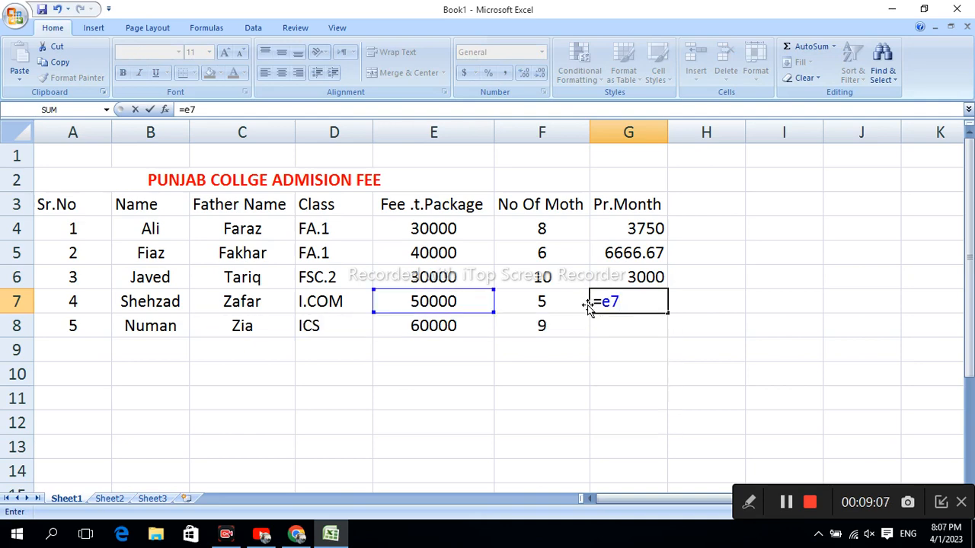
type("/f7")
key("Return")
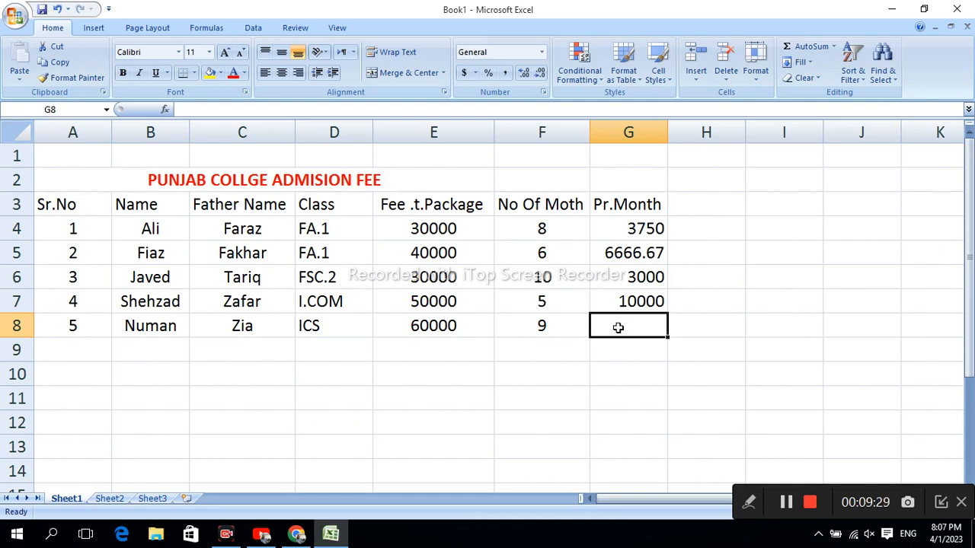
Step: Calculate the fifth student's monthly fee in G8 with the formula =e8/f8
type("=")
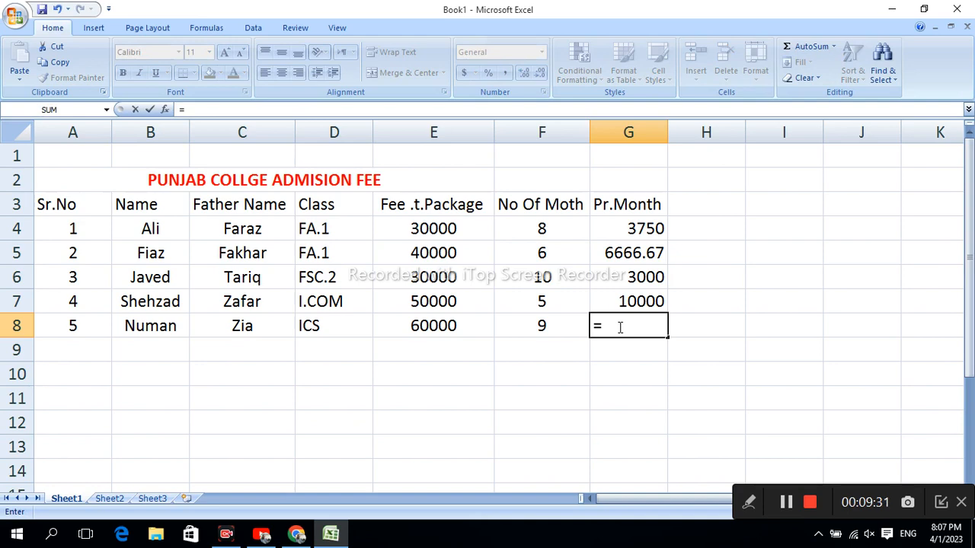
type("e8/")
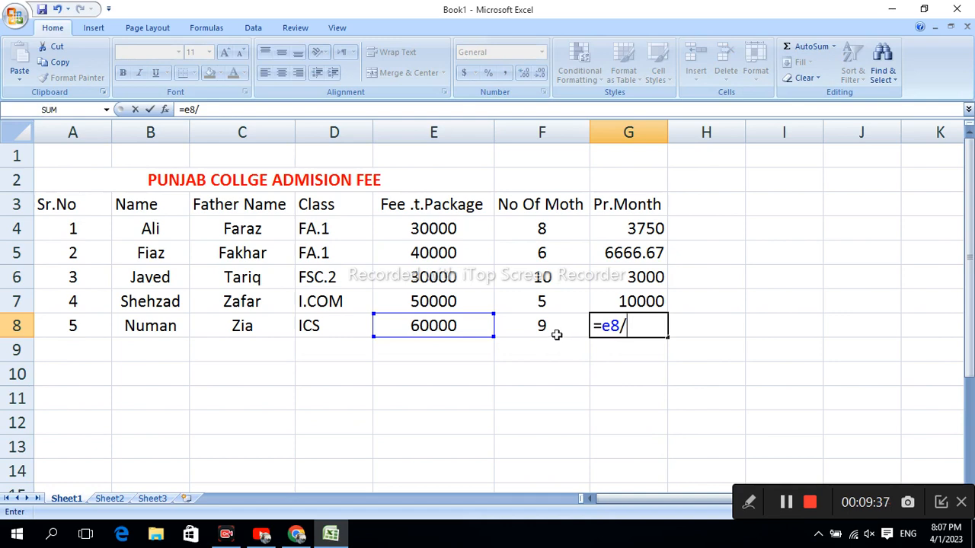
type("f")
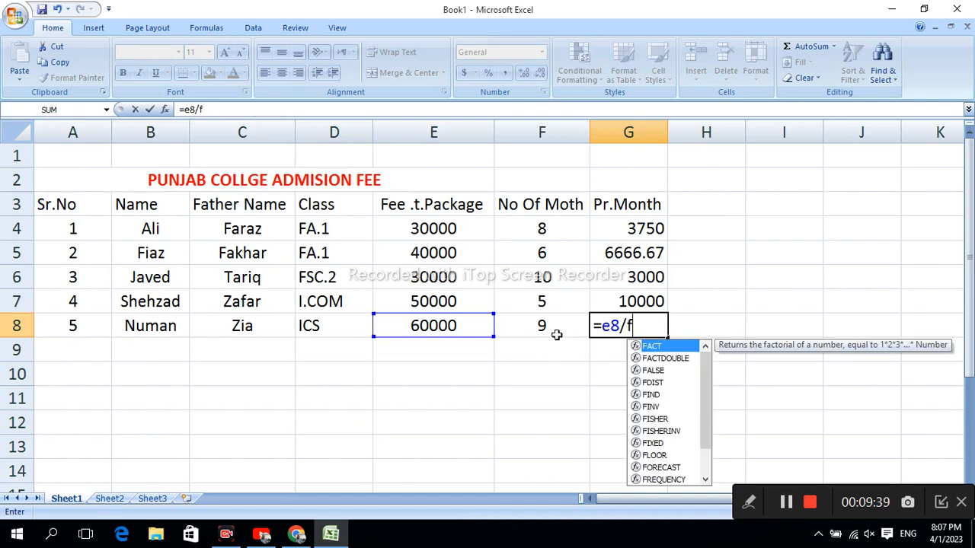
type("8")
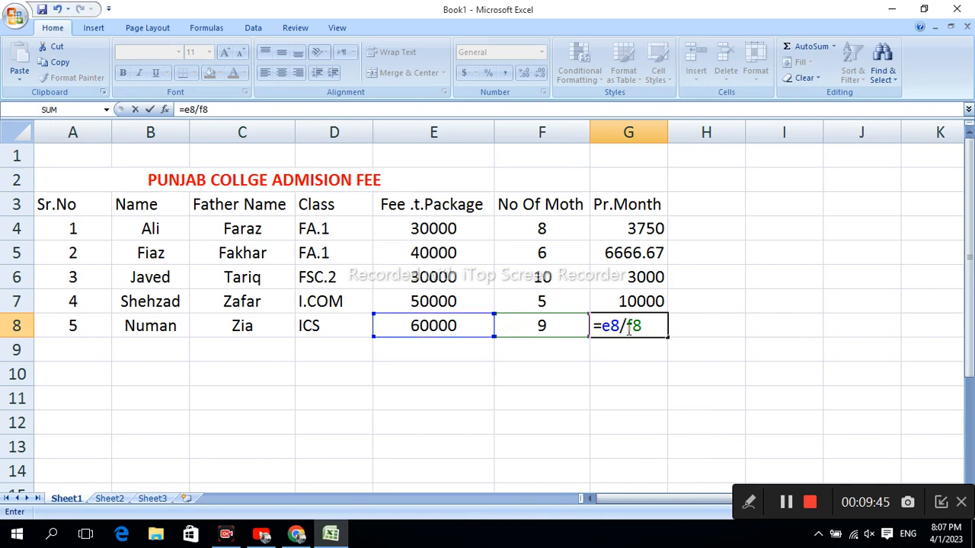
key("Return")
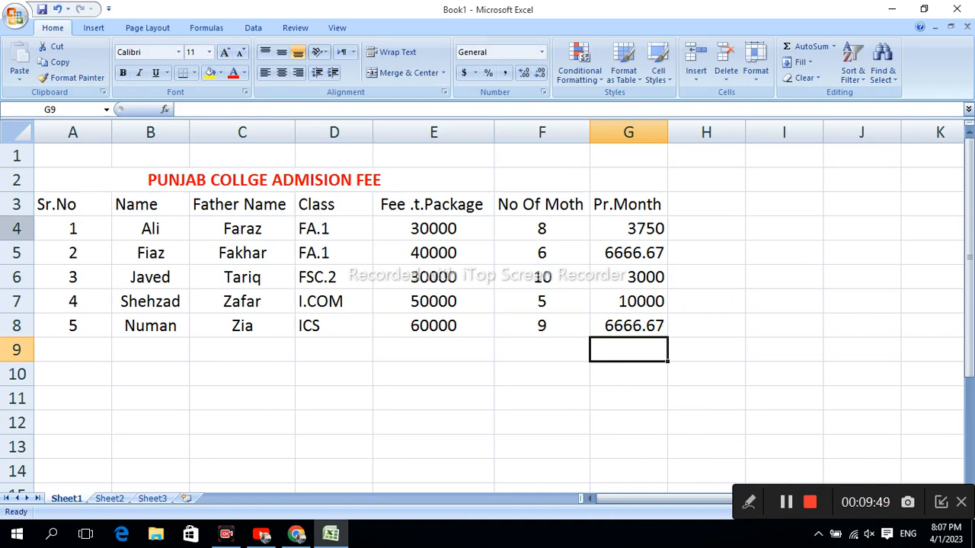
Step: Apply All Borders to the table range A3:G9, including the empty row beneath the students
left_click_drag(62, 204, 624, 342)
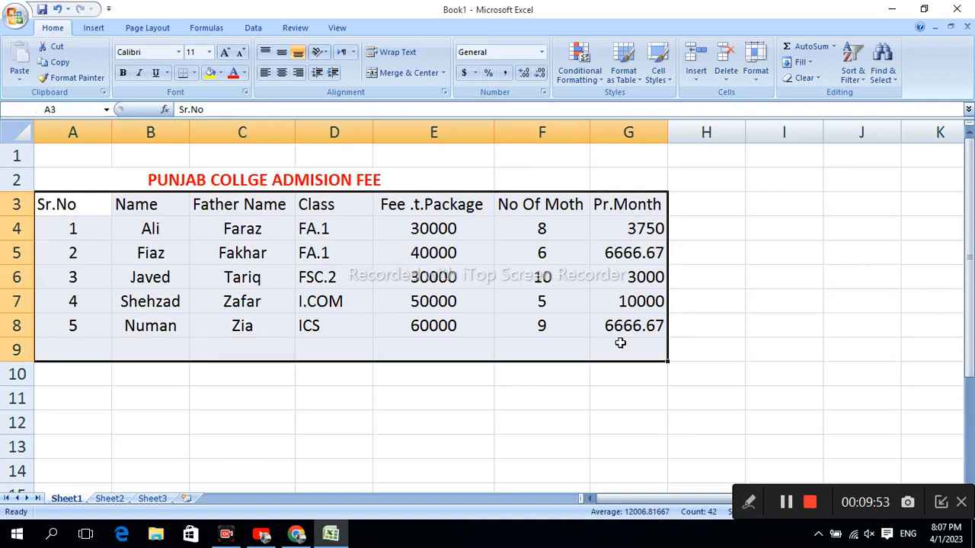
left_click(194, 74)
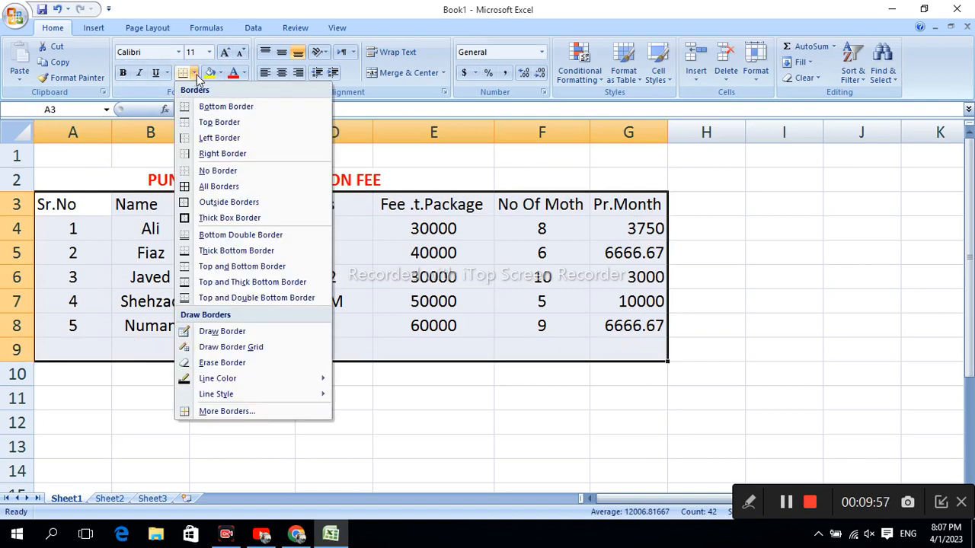
left_click(219, 187)
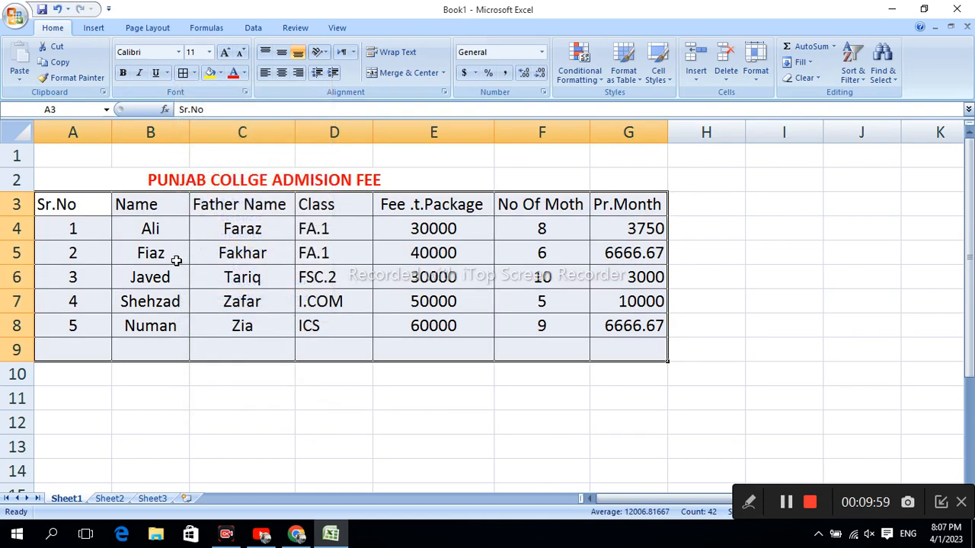
Step: Make the header row A3:G3 bold and fill it with yellow
left_click_drag(42, 206, 600, 205)
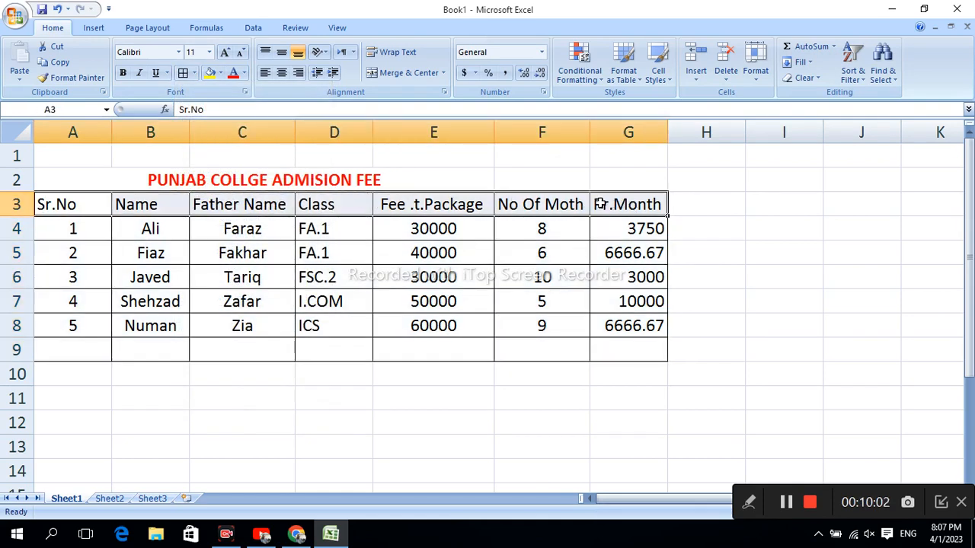
left_click(122, 73)
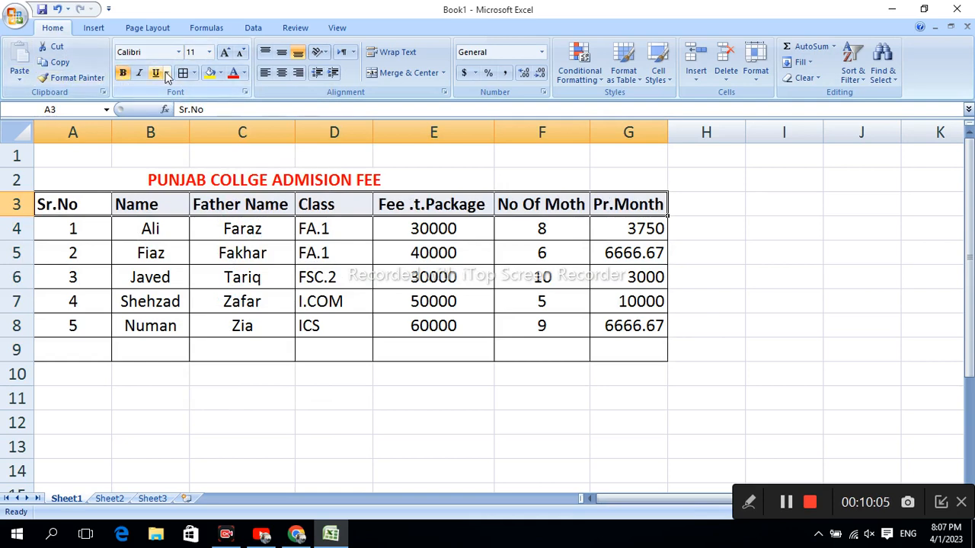
left_click(212, 74)
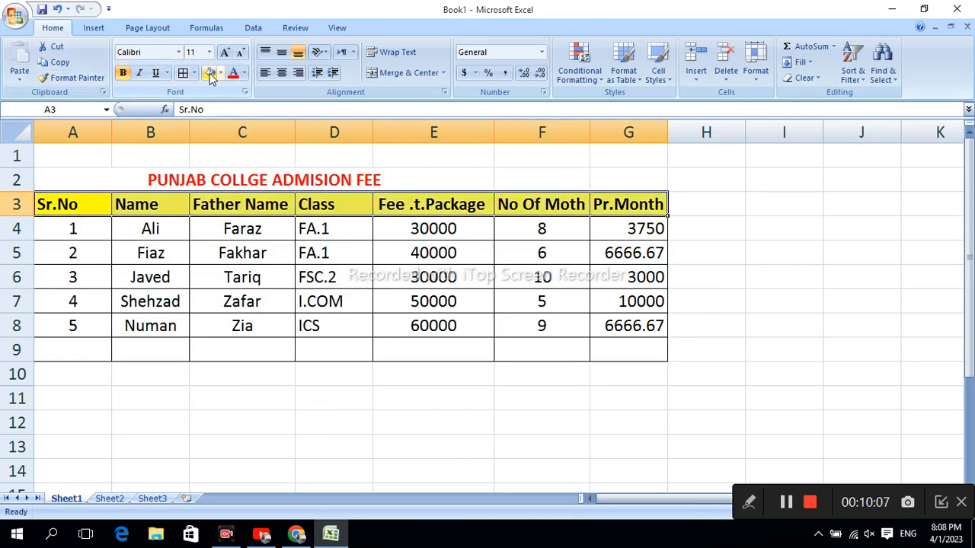
left_click(361, 275)
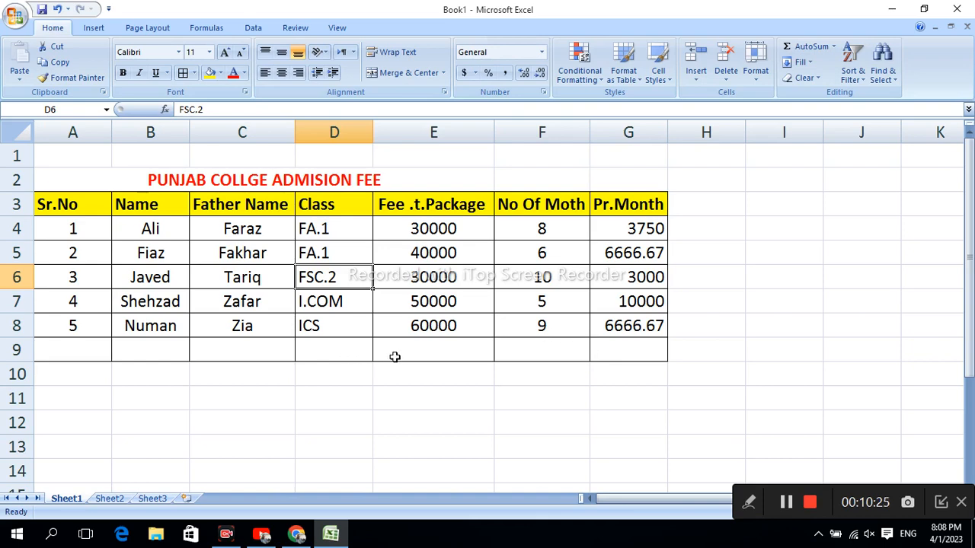
Step: Merge and centre A9:D9 and enter the label "Total Fee" in the merged cell
left_click_drag(78, 355, 336, 349)
left_click(402, 72)
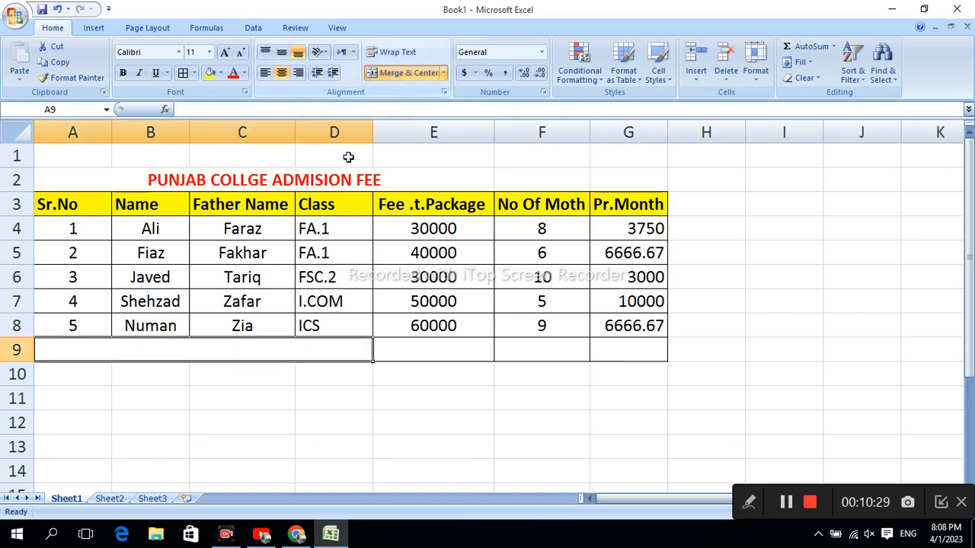
double_click(232, 351)
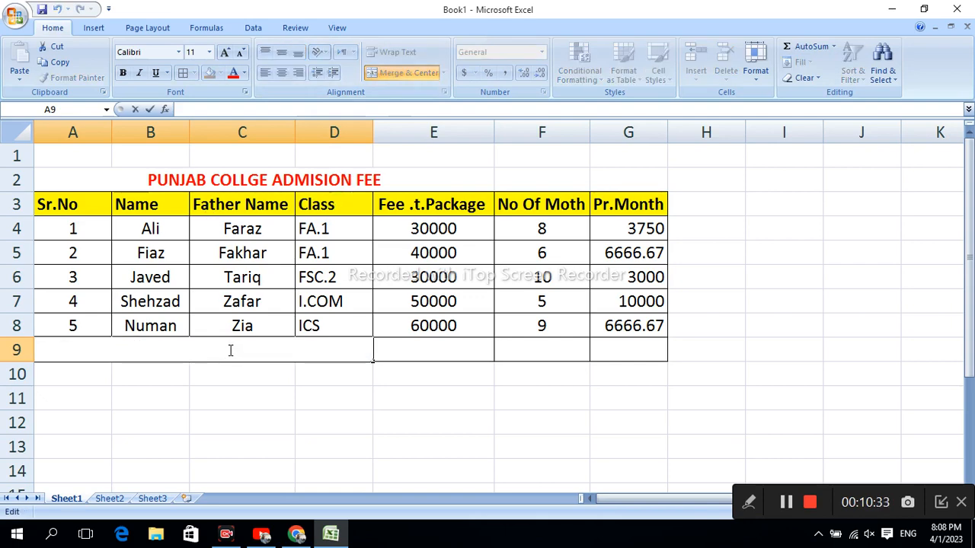
type("ToTal")
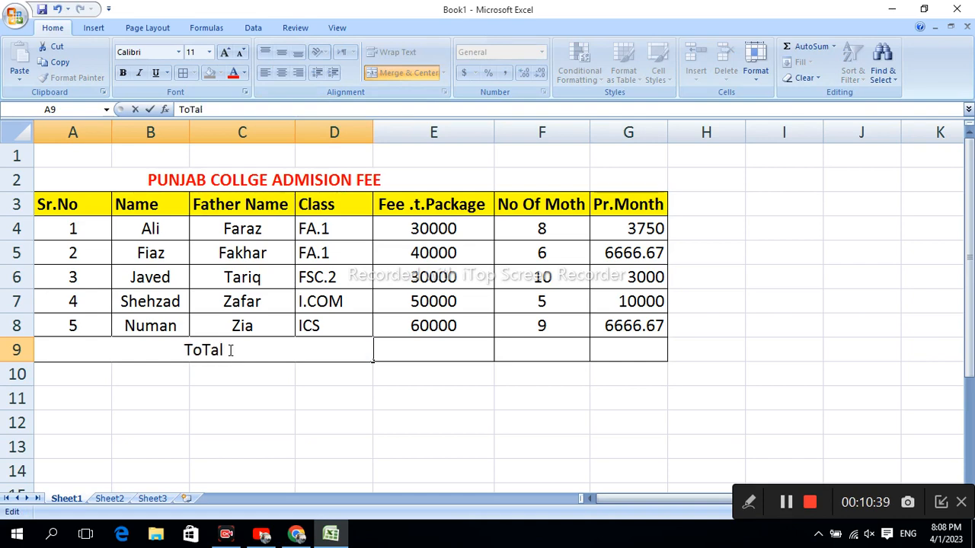
key("BackSpace")
key("BackSpace")
key("BackSpace")
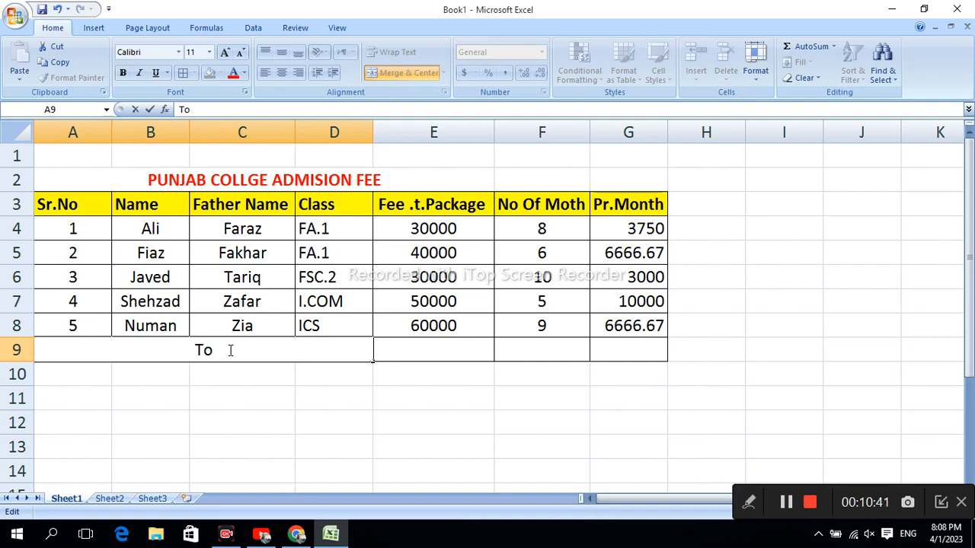
type("tal Fee")
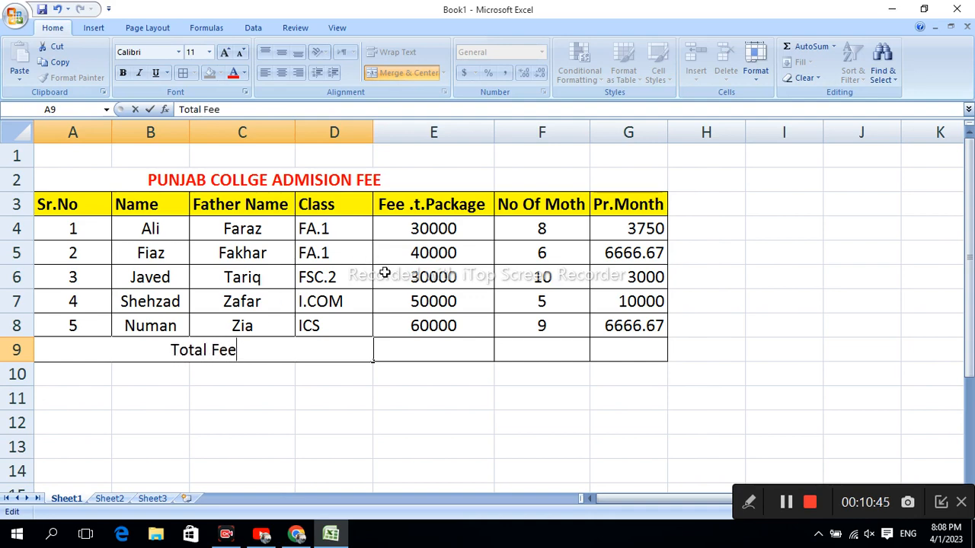
Step: Total the fee packages in E9 with the formula =sum(e4:e8)
left_click(420, 347)
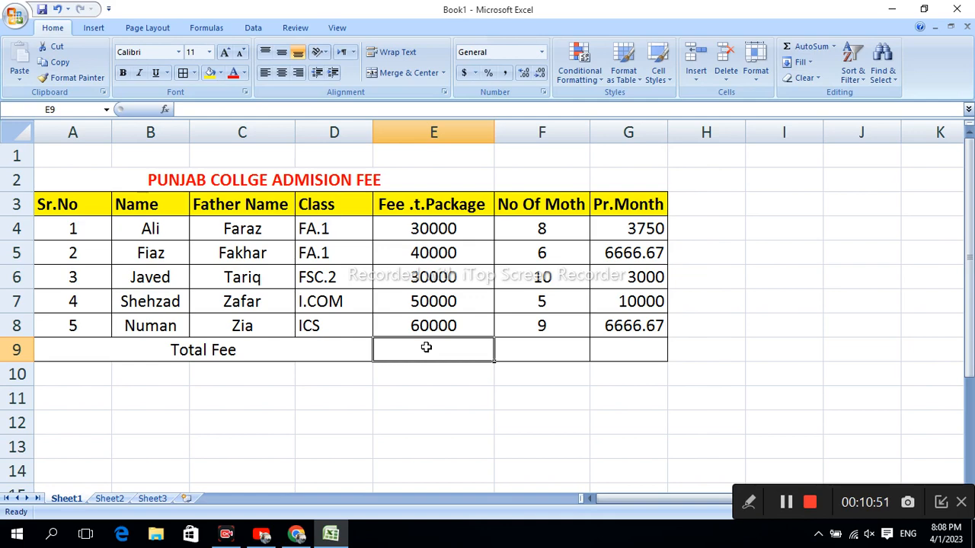
type("=")
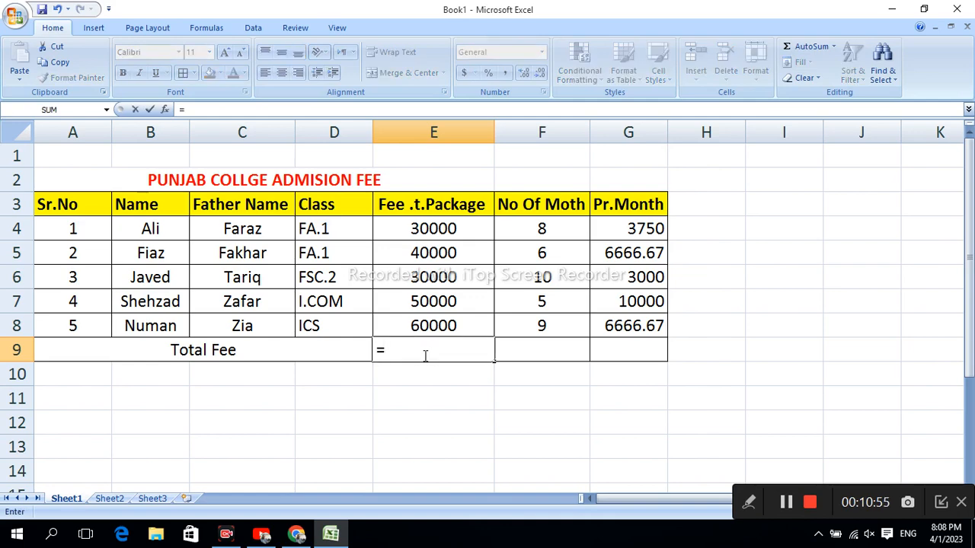
type("sum")
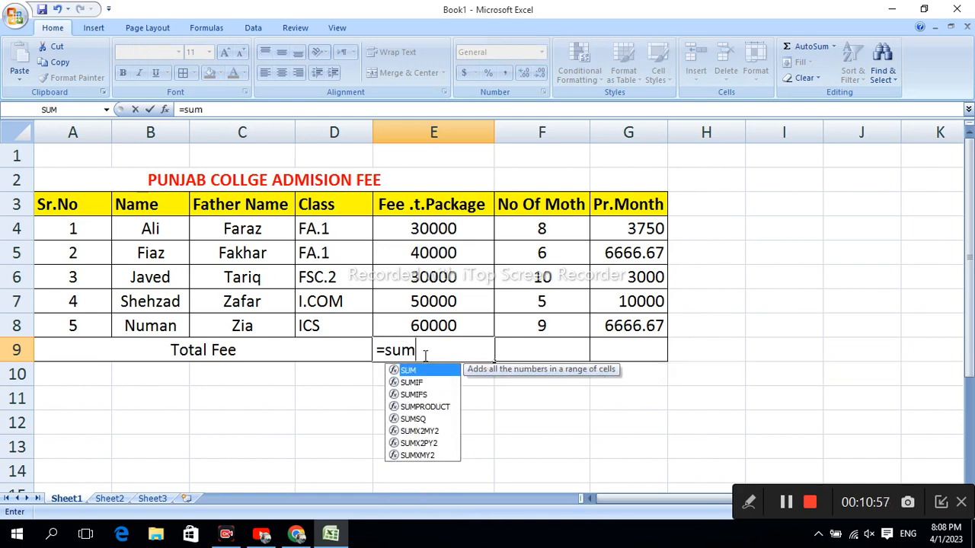
type("(")
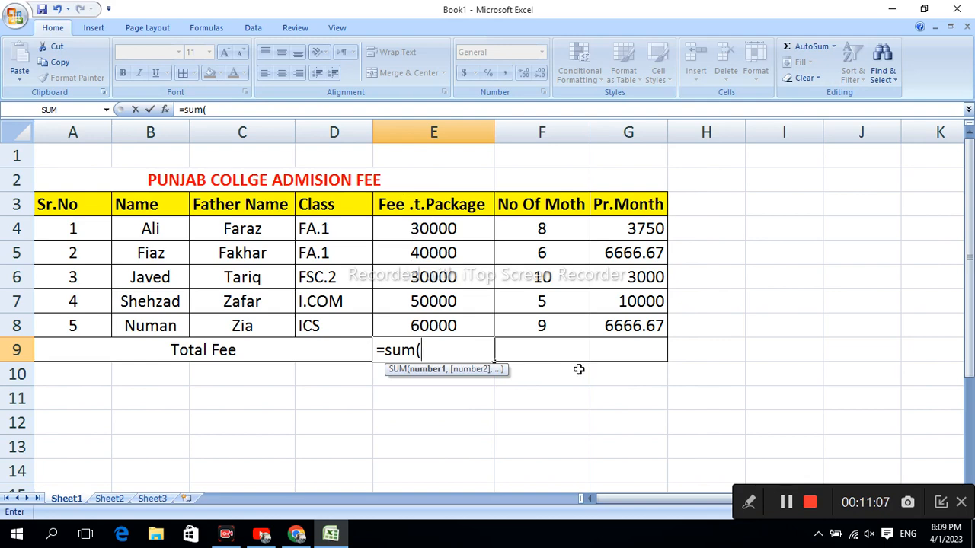
type("e4")
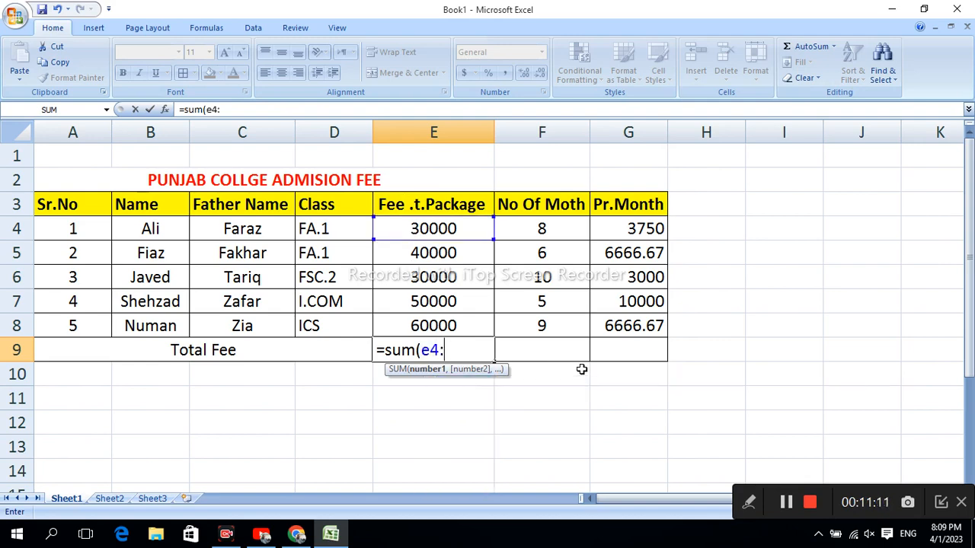
type(":")
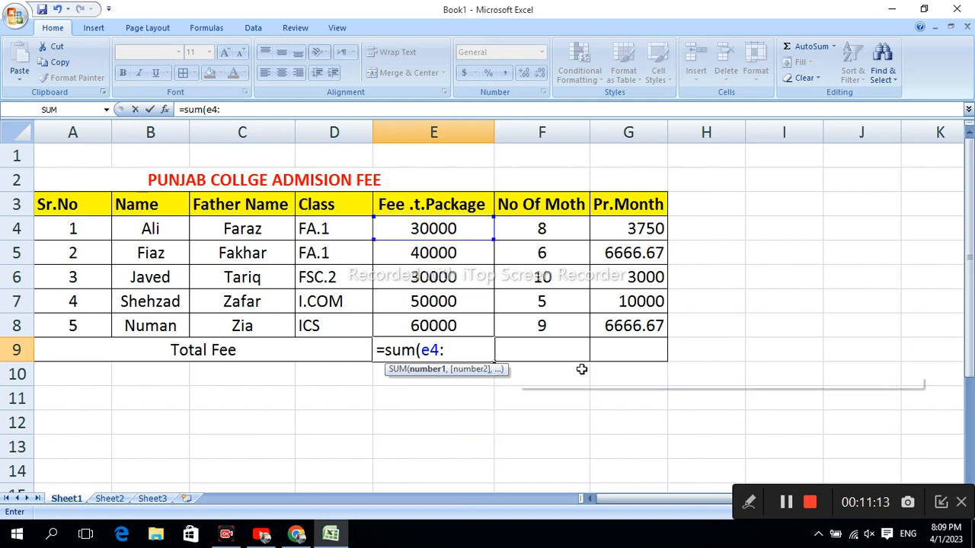
type("e8")
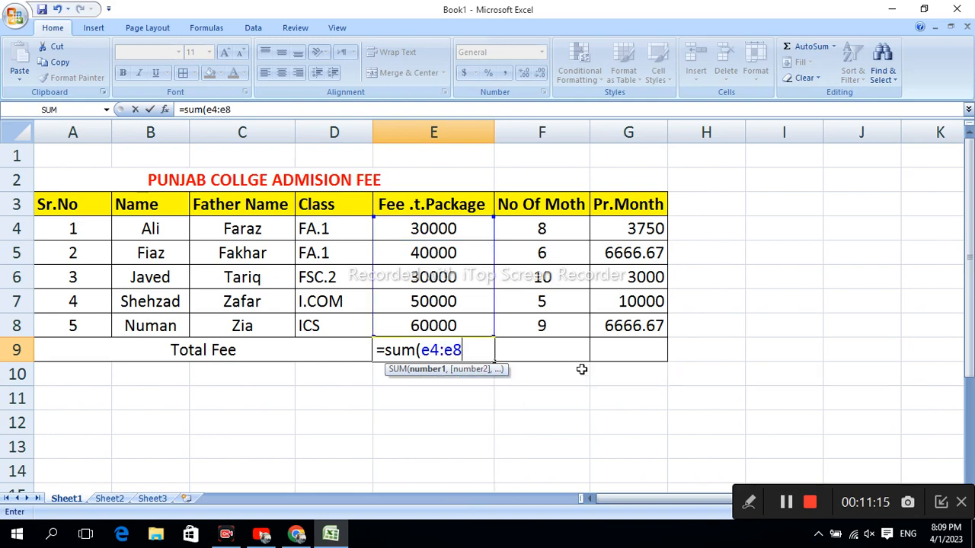
type(")")
key("Return")
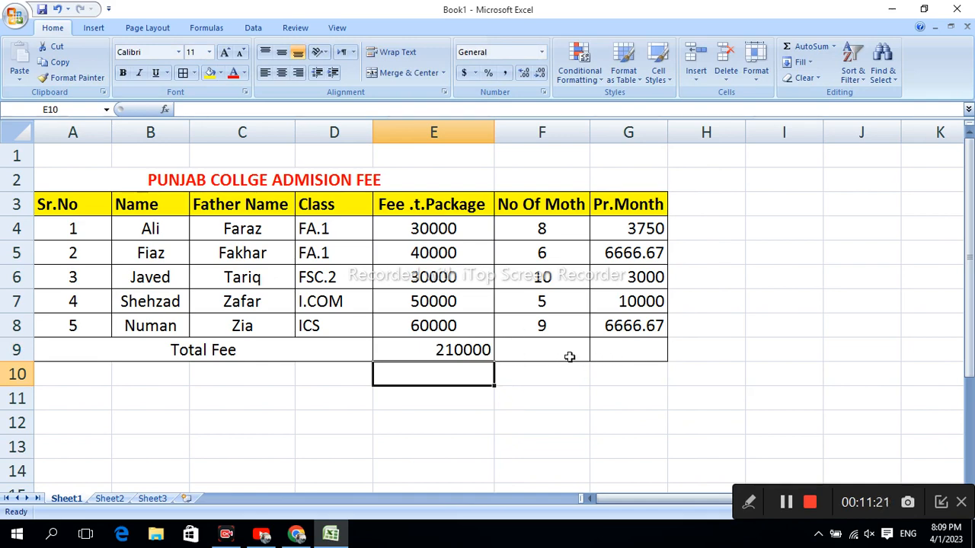
Step: Total the monthly fees in G9 with the formula =sum(g4:g8)
left_click(617, 353)
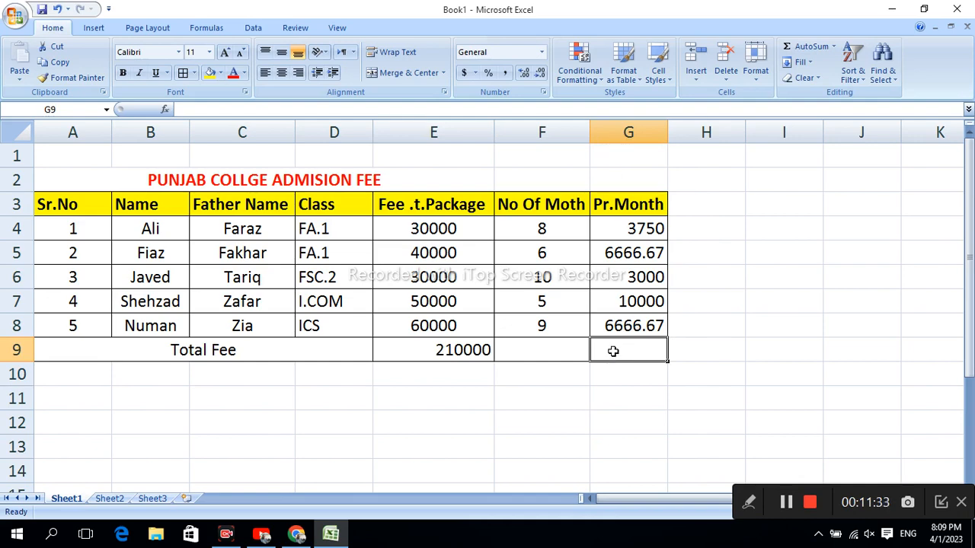
type("=")
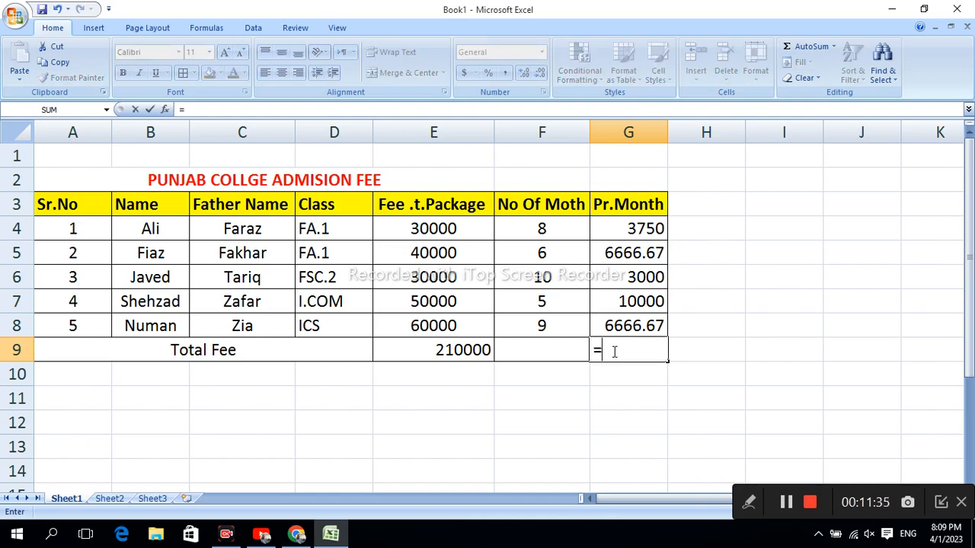
type("sum")
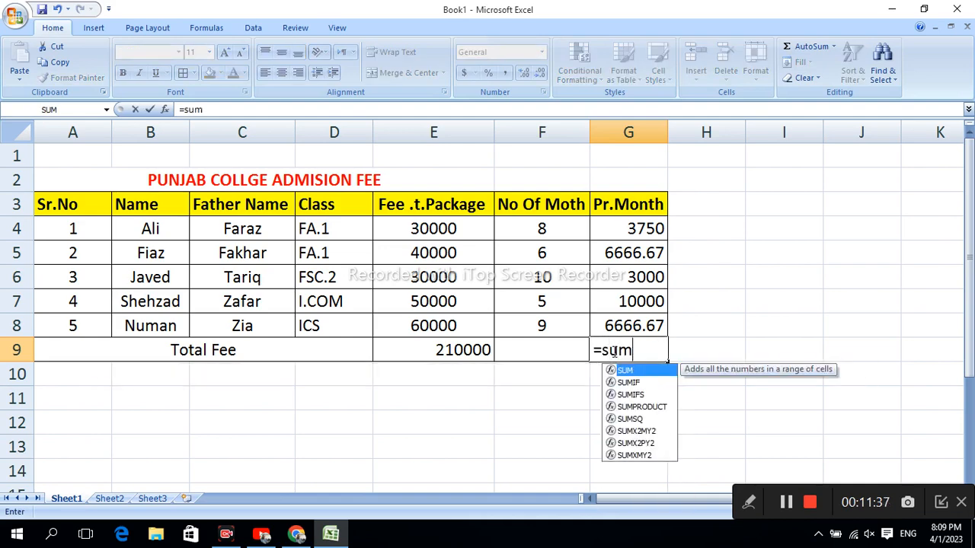
type("(")
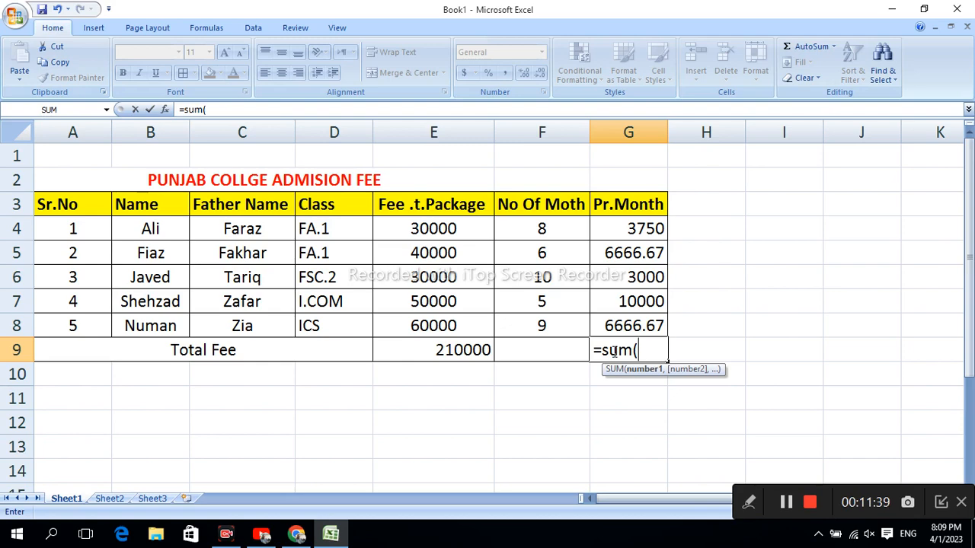
type("g4")
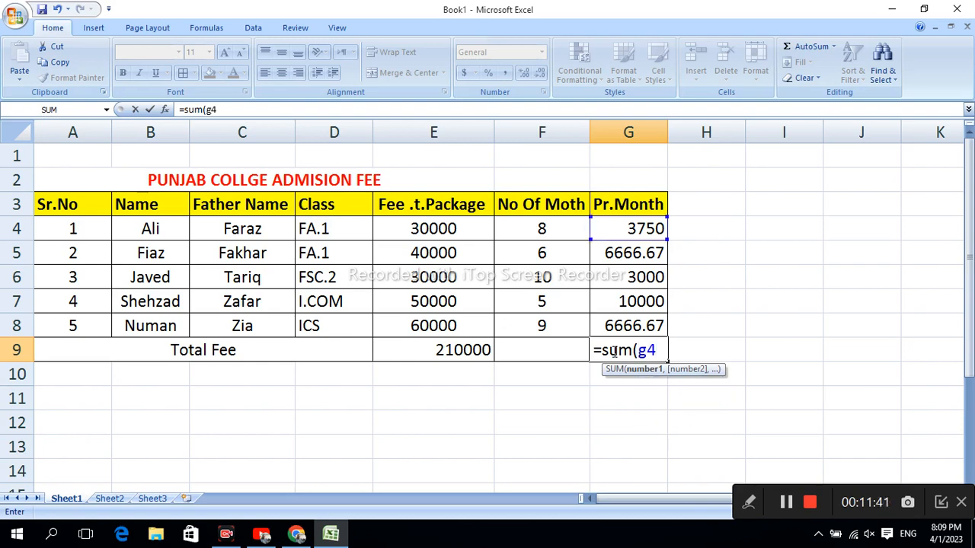
type(":g")
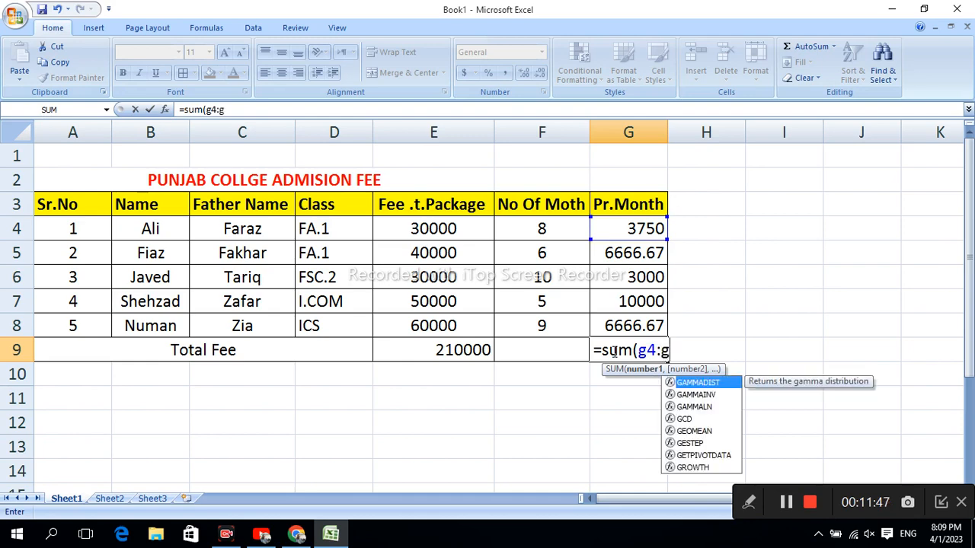
type("8")
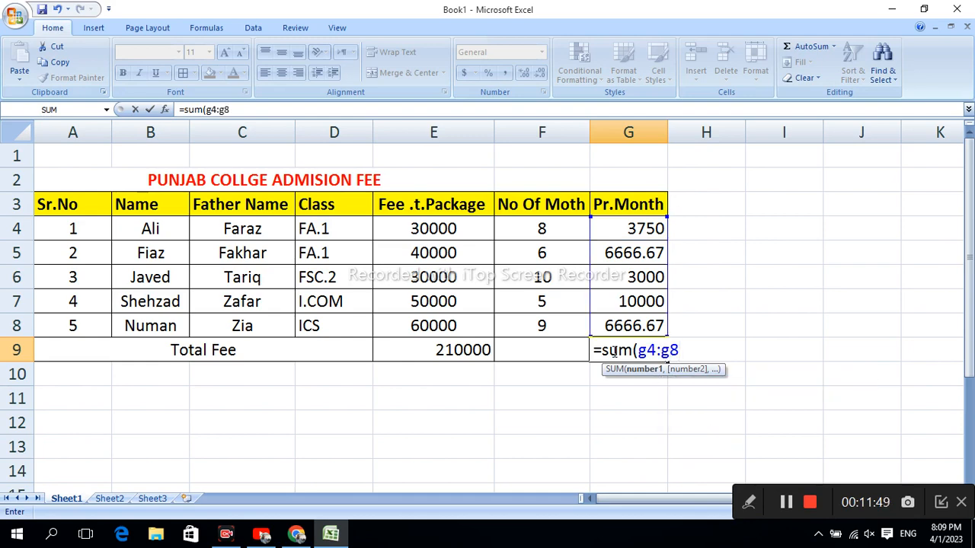
type(")")
key("Return")
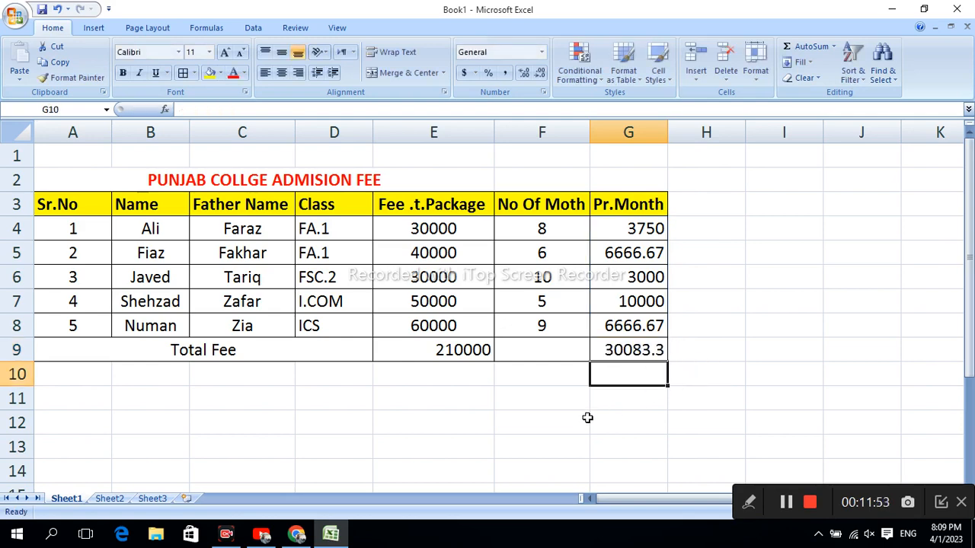
left_click(621, 350)
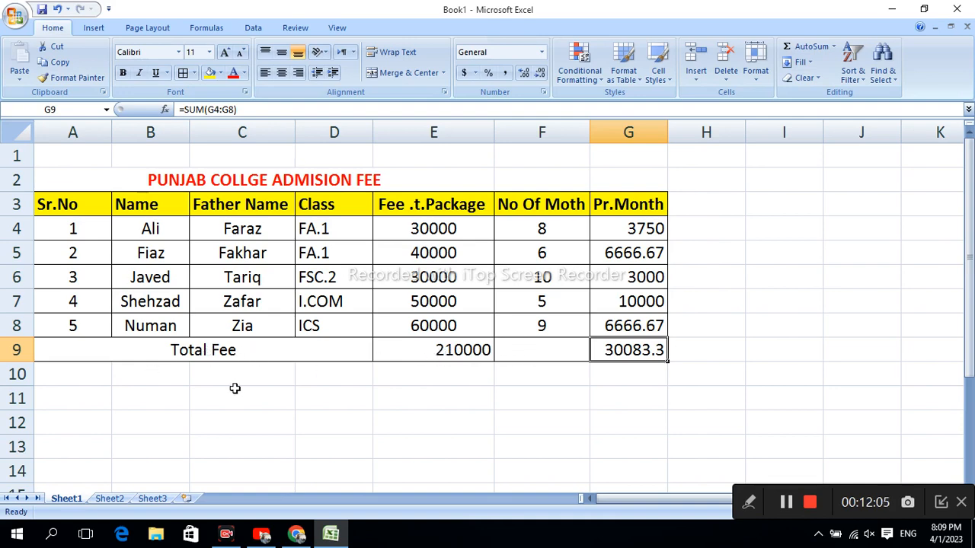
Step: Make the Total Fee row A9:G9 bold and centre its contents horizontally and vertically
left_click_drag(48, 348, 634, 355)
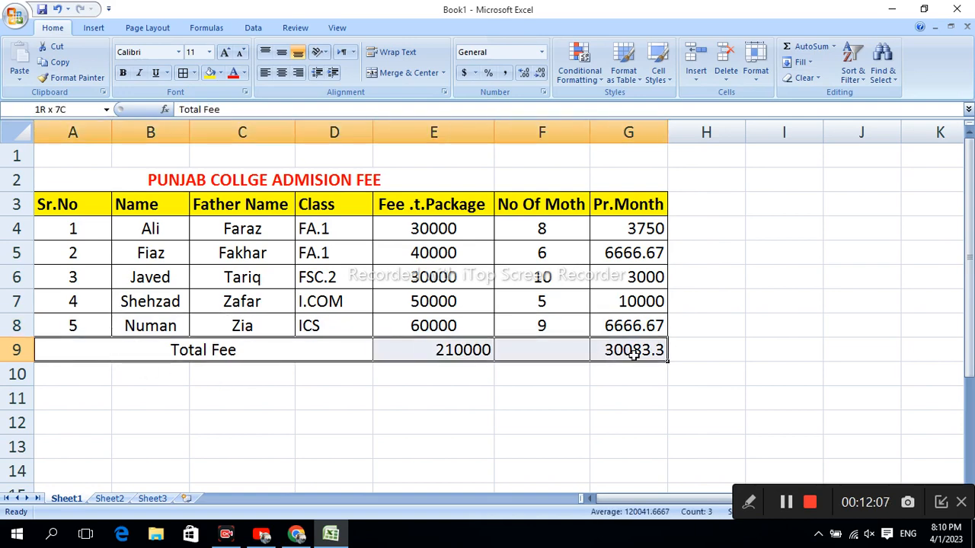
left_click(123, 73)
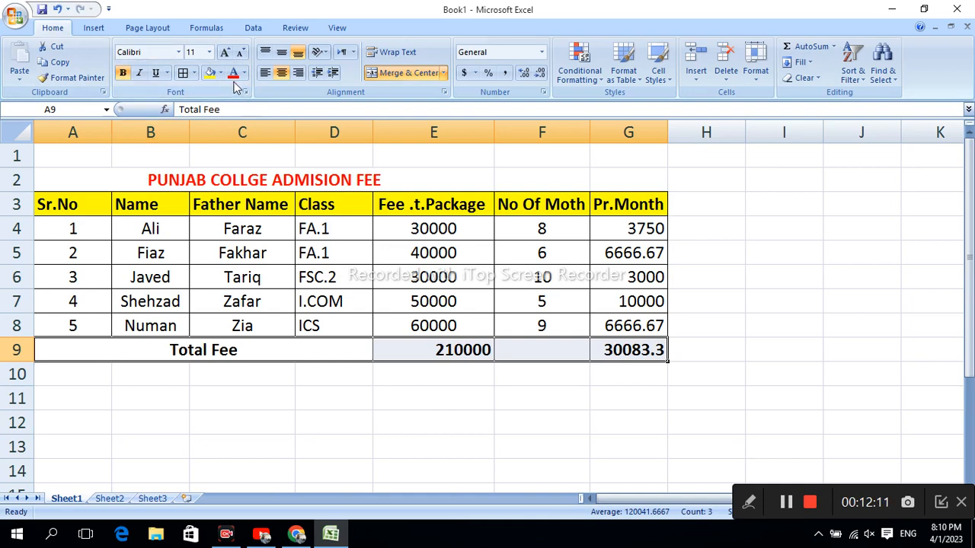
left_click(281, 52)
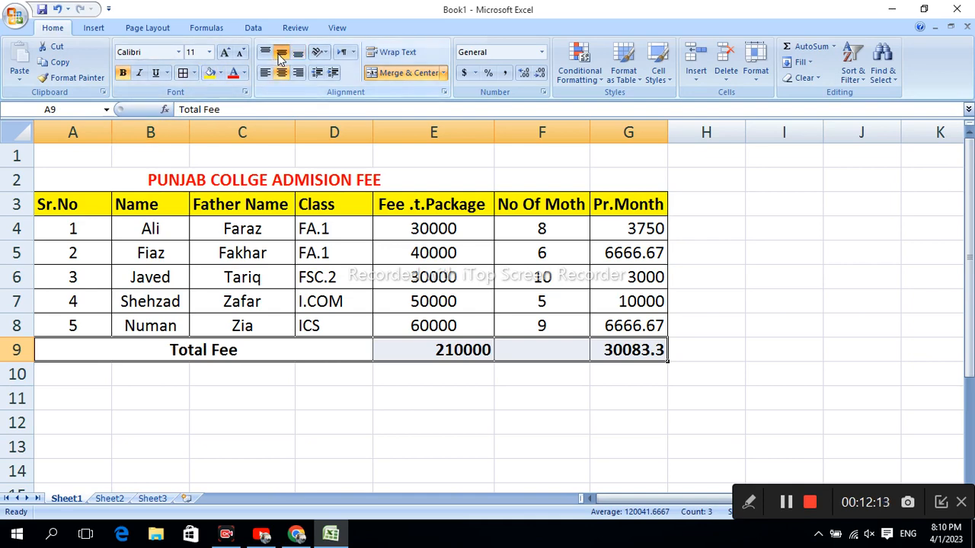
left_click(281, 73)
left_click(281, 73)
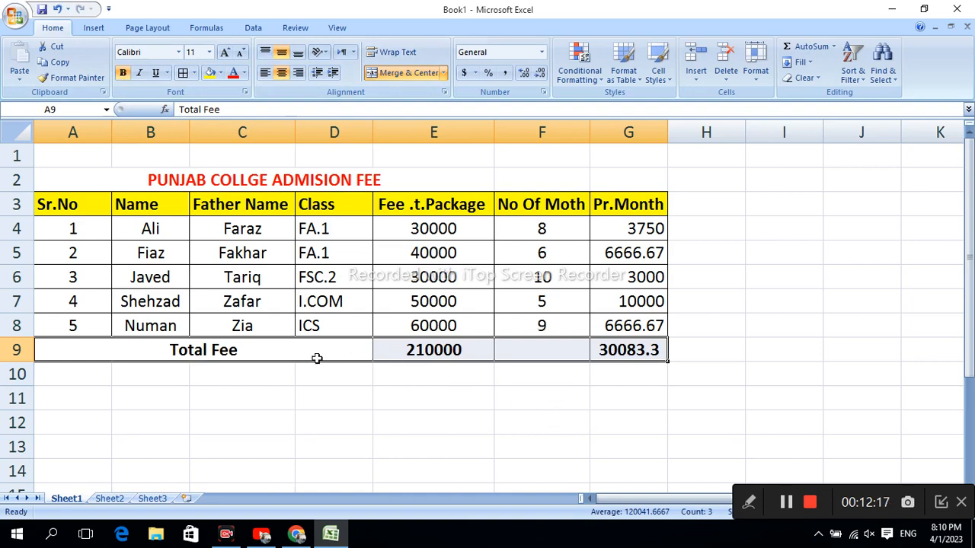
Step: Fill the Total Fee row A9:G9 with dark grey
left_click(221, 73)
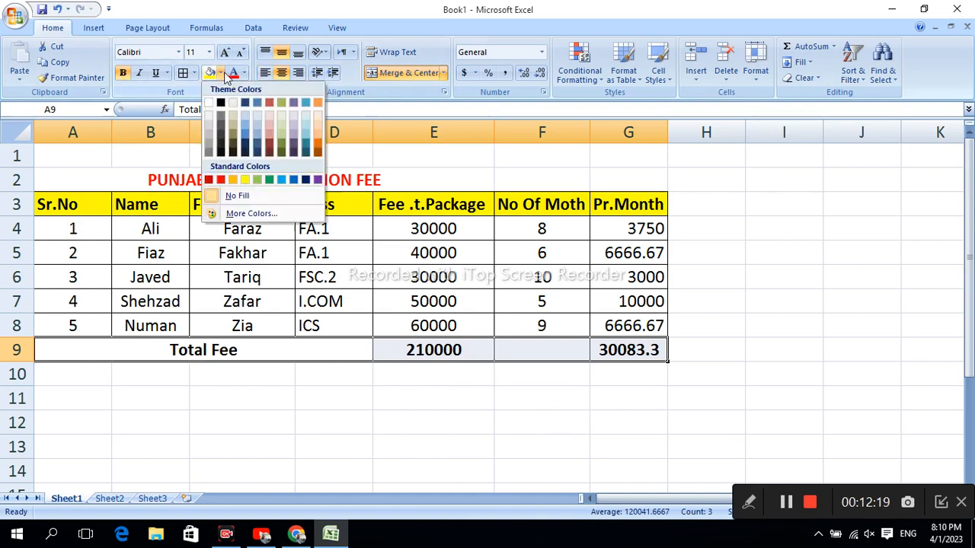
left_click(220, 122)
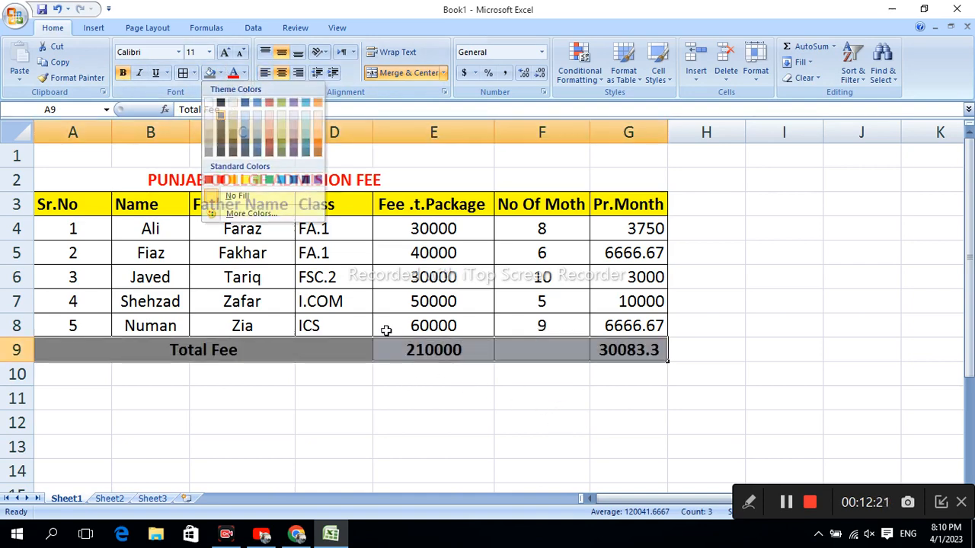
left_click(752, 342)
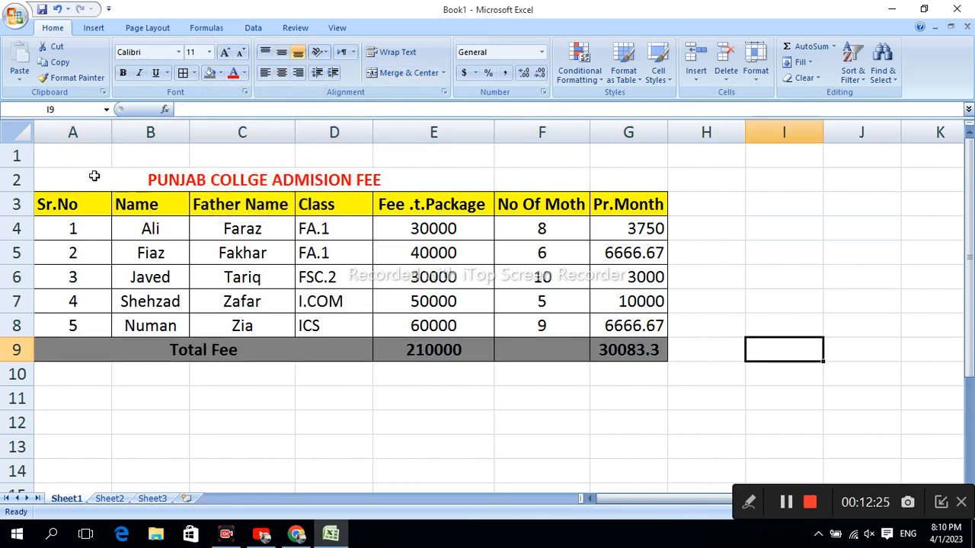
Step: Merge and centre the title across A1:G2 and align it to the middle vertically
left_click_drag(95, 177, 622, 157)
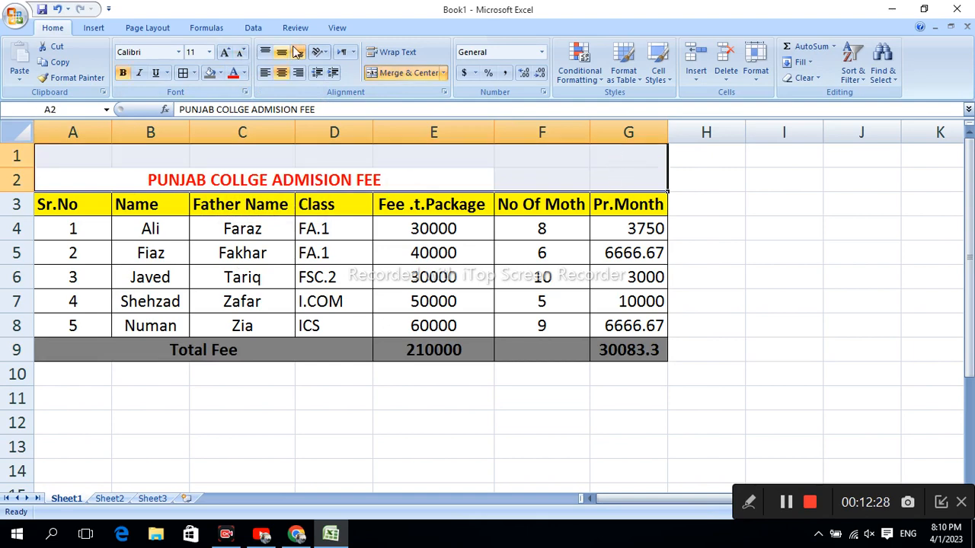
left_click(402, 73)
left_click(402, 73)
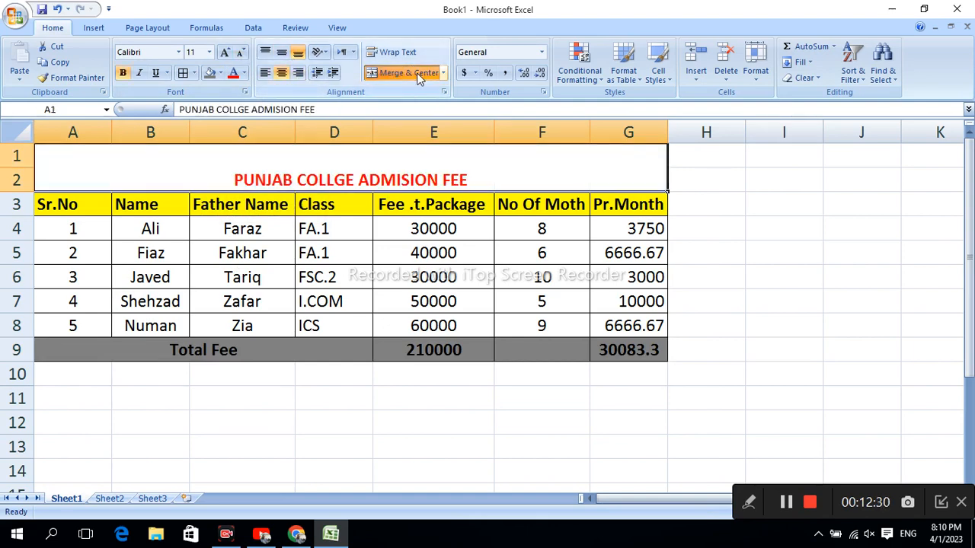
left_click(282, 52)
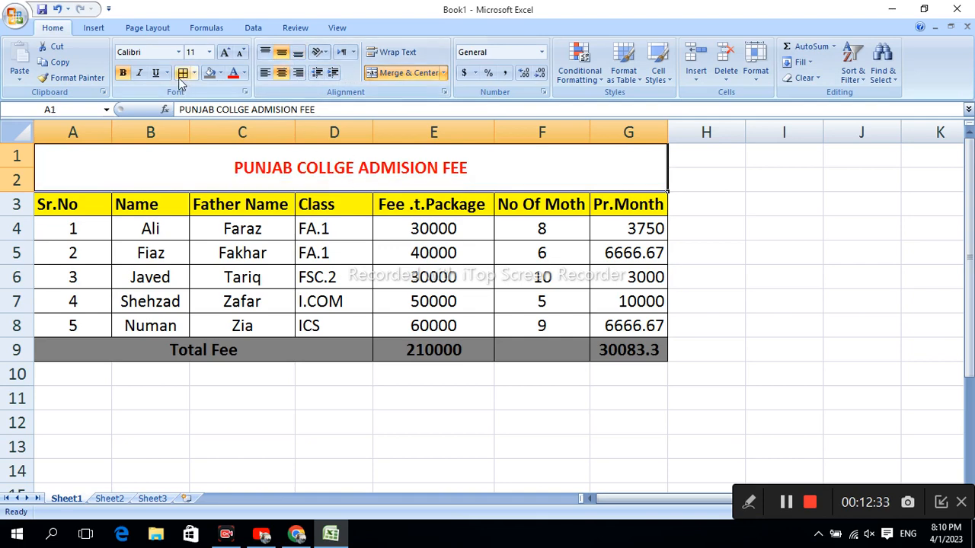
Step: Increase the font size of the title in the merged A1:G2 cell to 18
left_click(222, 52)
left_click(222, 51)
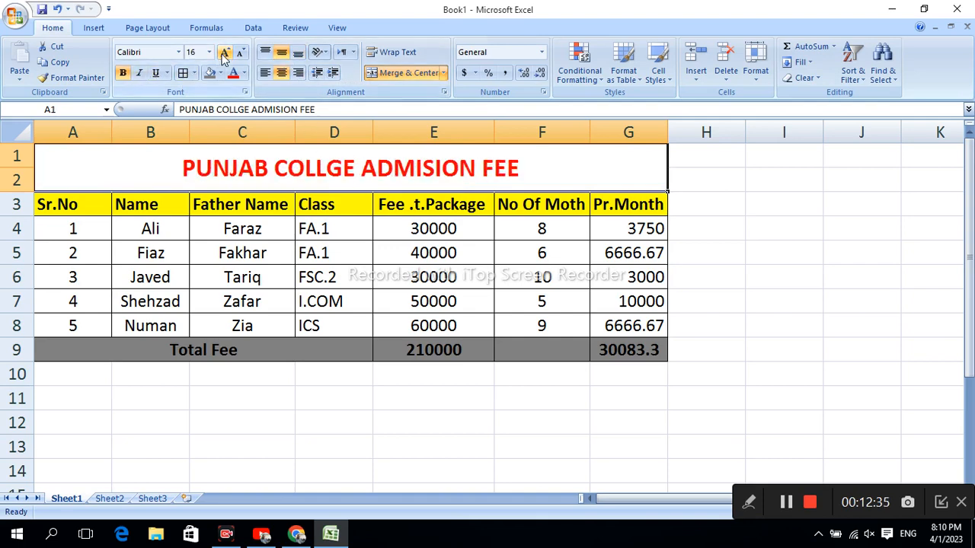
left_click(222, 51)
left_click(222, 52)
left_click(677, 423)
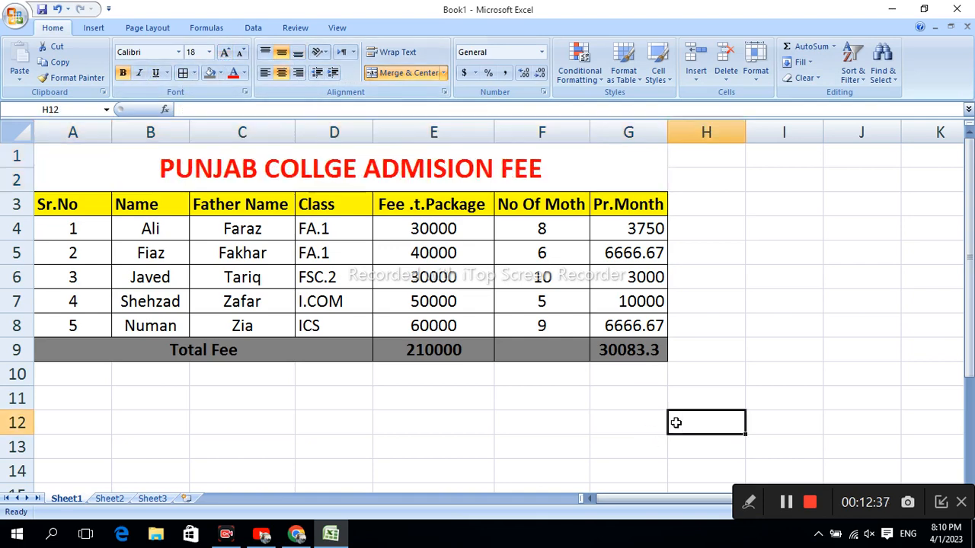